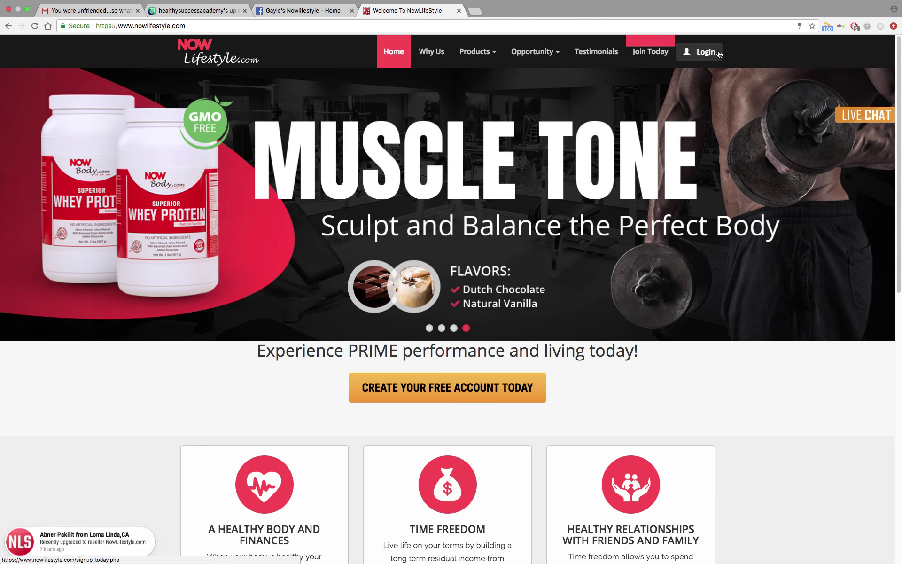
Open the Members Login page and check the pre-filled username and password fields.
left_click(708, 54)
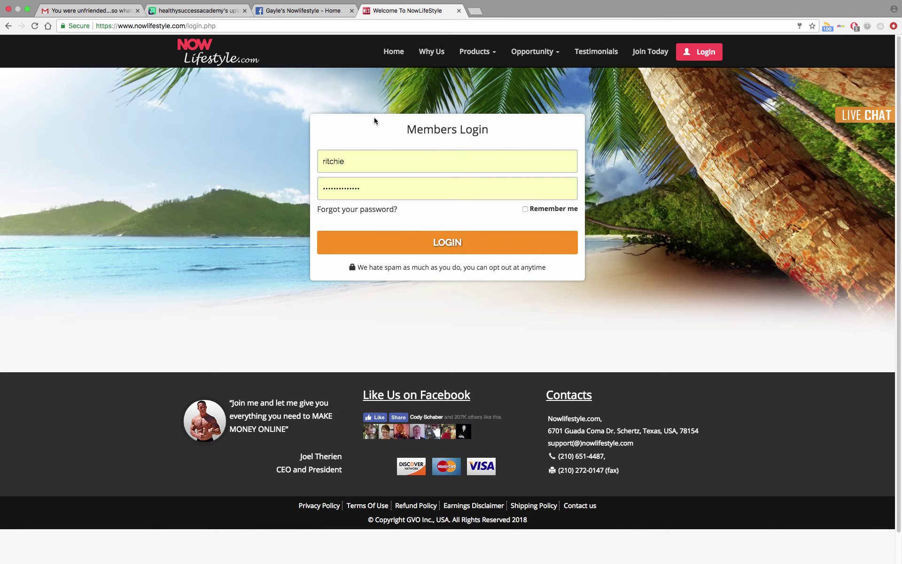
left_click(357, 161)
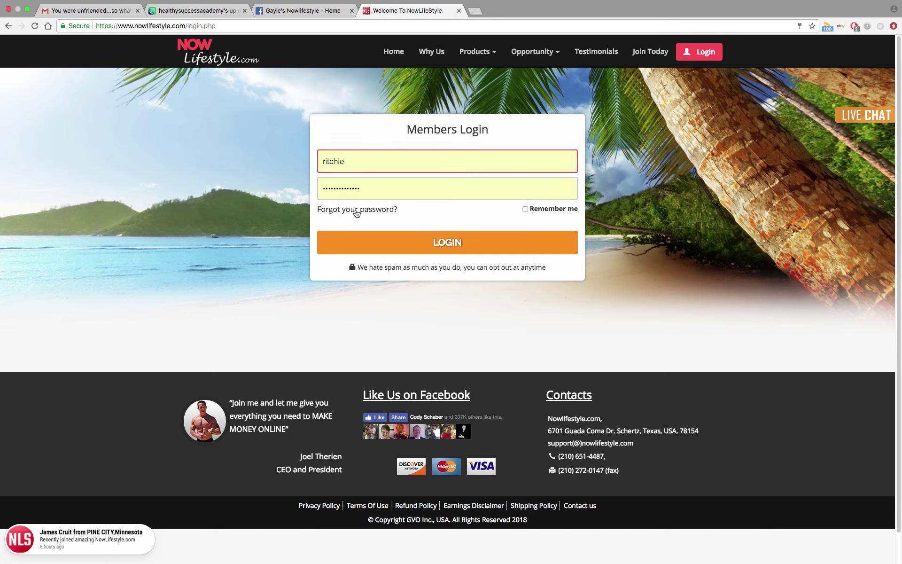
left_click(363, 190)
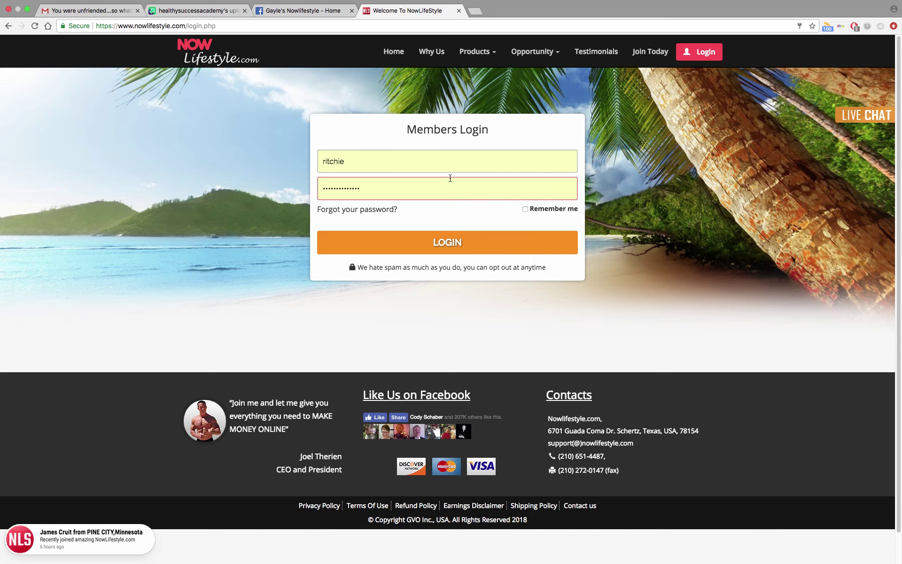
left_click(458, 154)
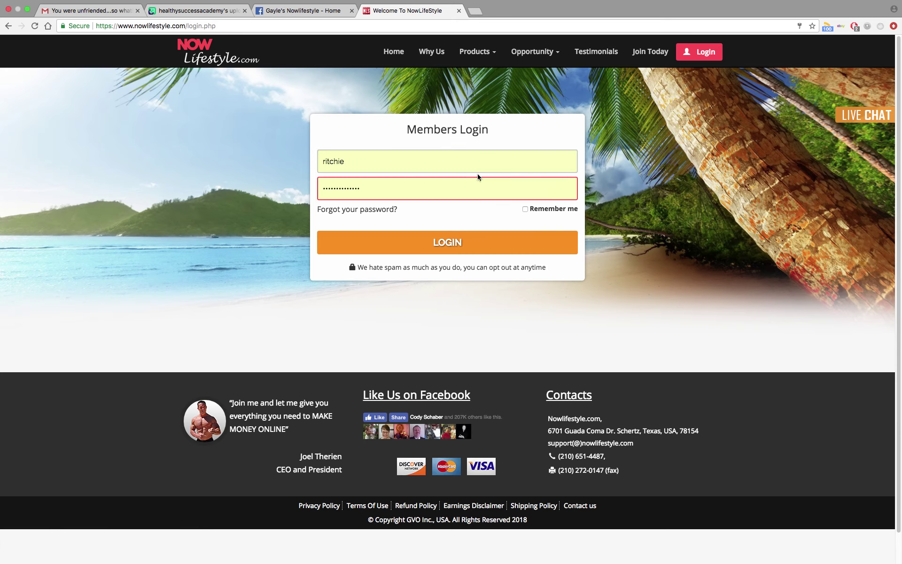
left_click(660, 151)
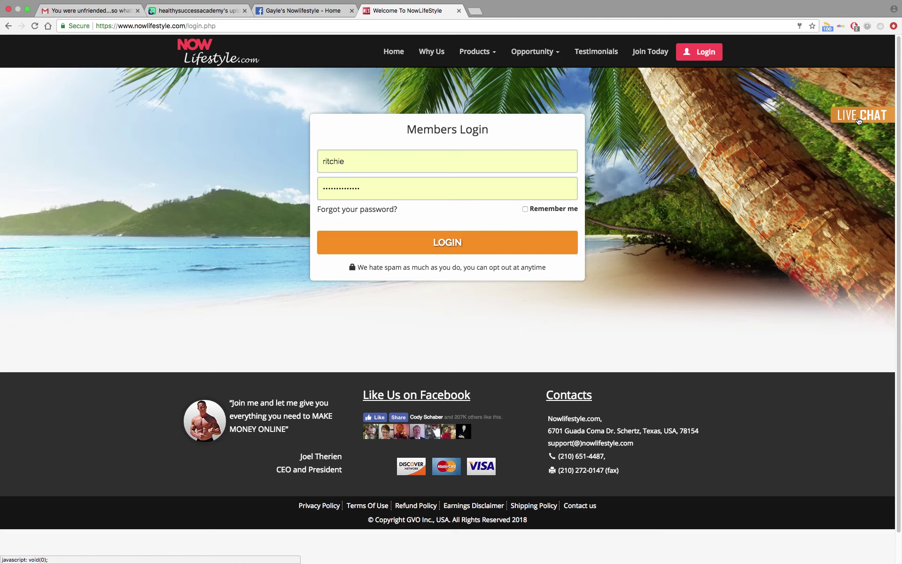
left_click(327, 156)
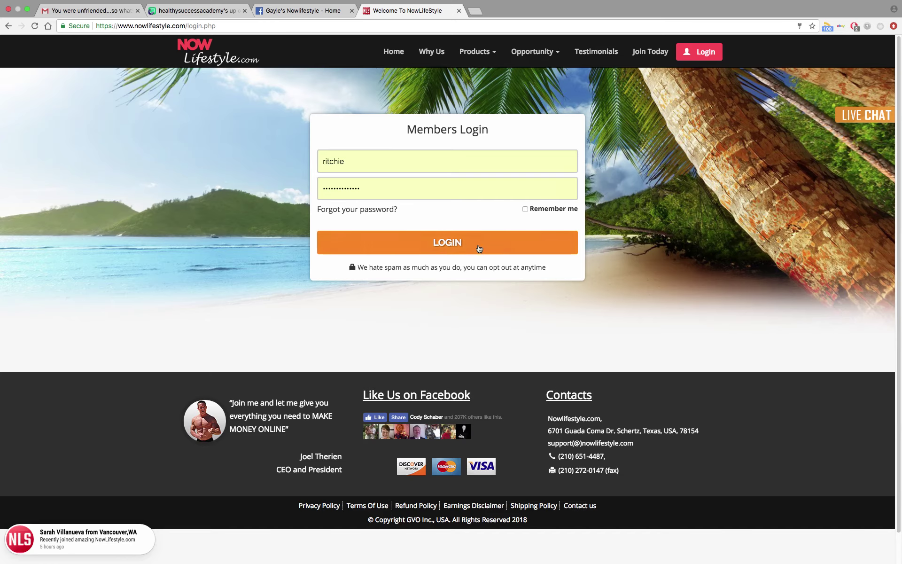
Sign in, go to Reseller Tools > Lead Capture System, and expand the MESSAGE sidebar options.
left_click(450, 247)
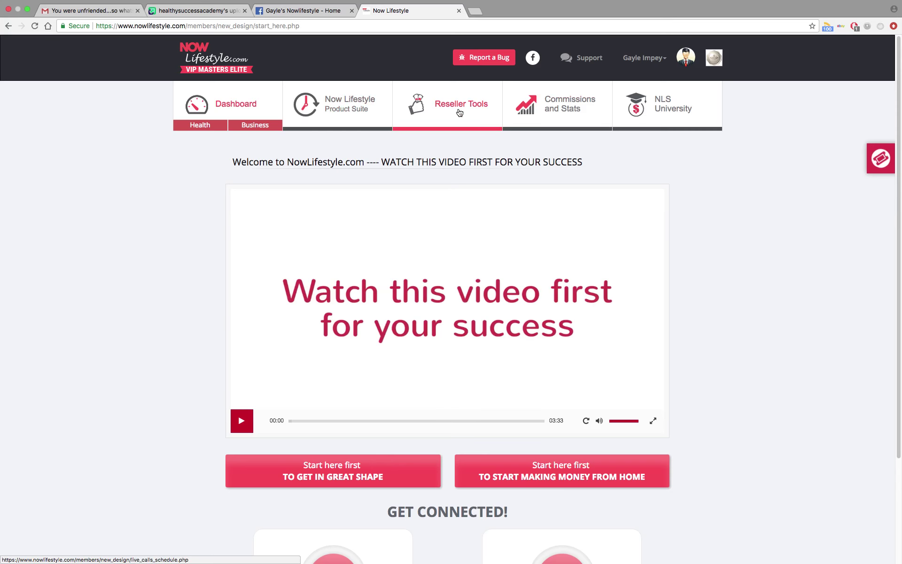
left_click(458, 107)
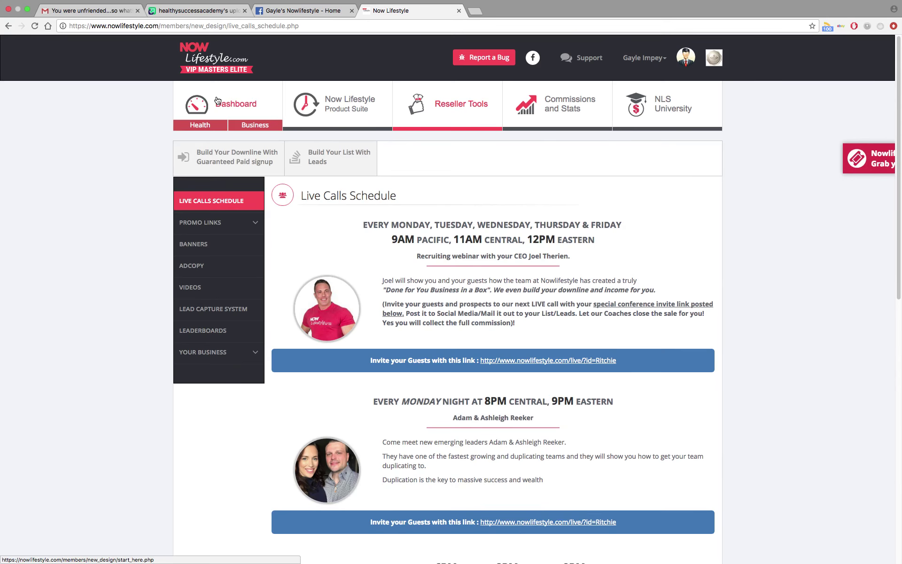
left_click(221, 314)
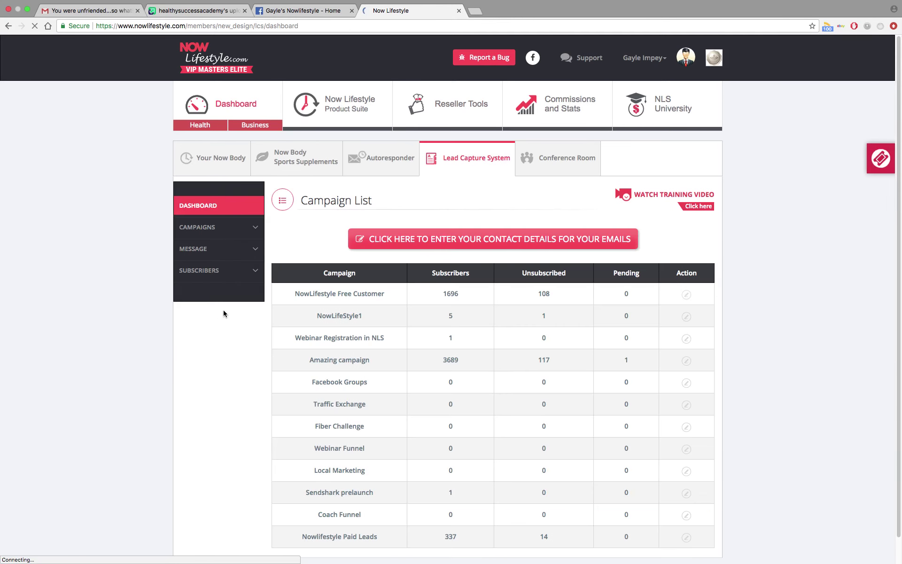
left_click(203, 254)
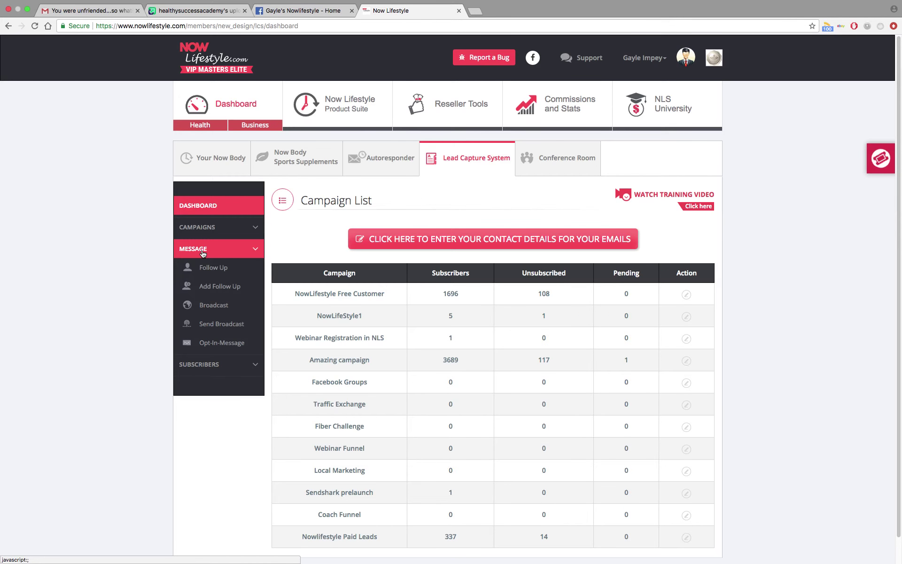
Address a new broadcast to Amazing campaign, Free Customer, Paid Leads, NowLifeStyle1, Webinar Registration and Coach Funnel.
left_click(212, 330)
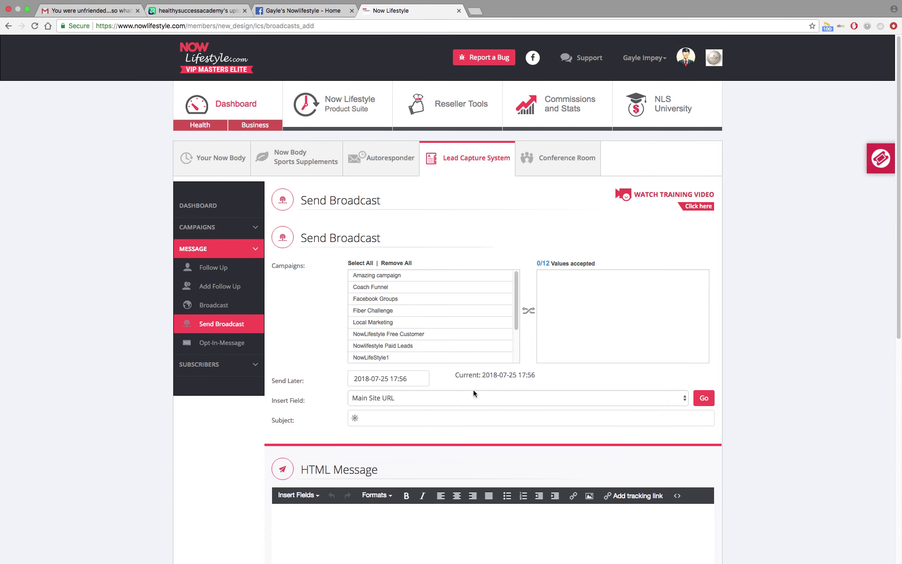
left_click(501, 361)
left_click(385, 277)
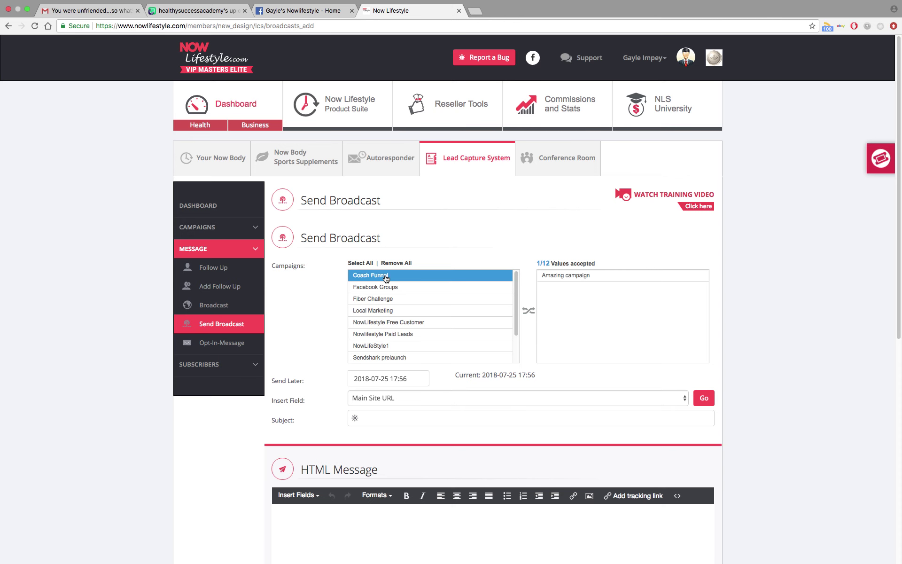
left_click(392, 322)
left_click(394, 324)
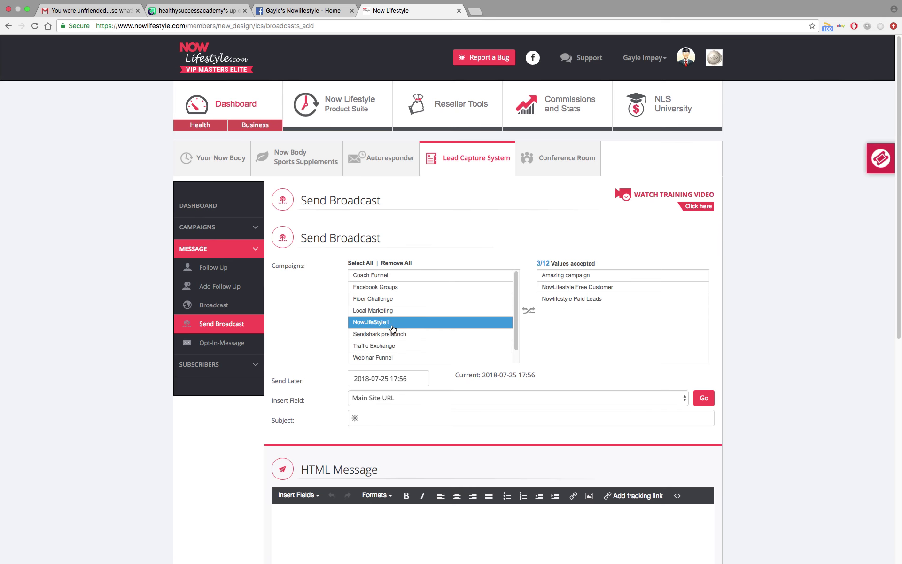
left_click(393, 327)
scroll(406, 362, "down", 1)
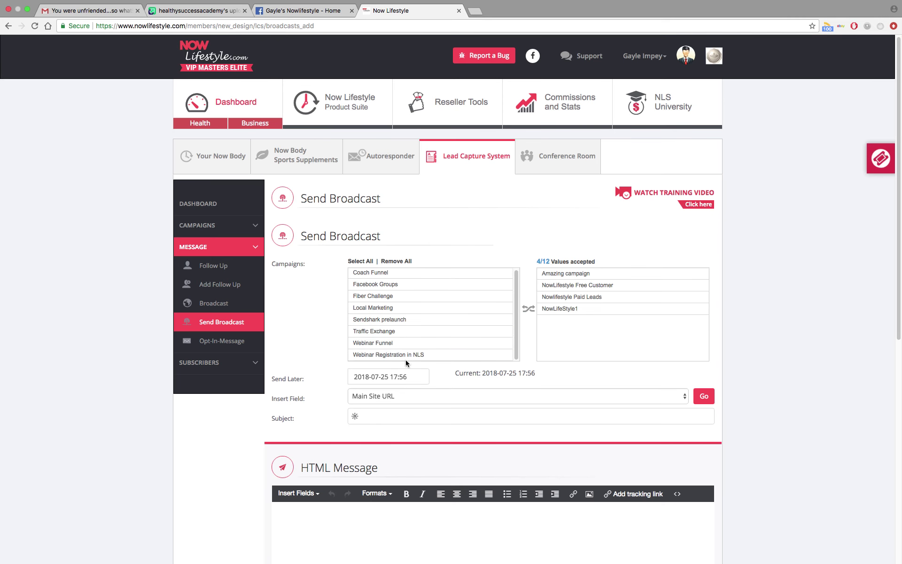
left_click(403, 356)
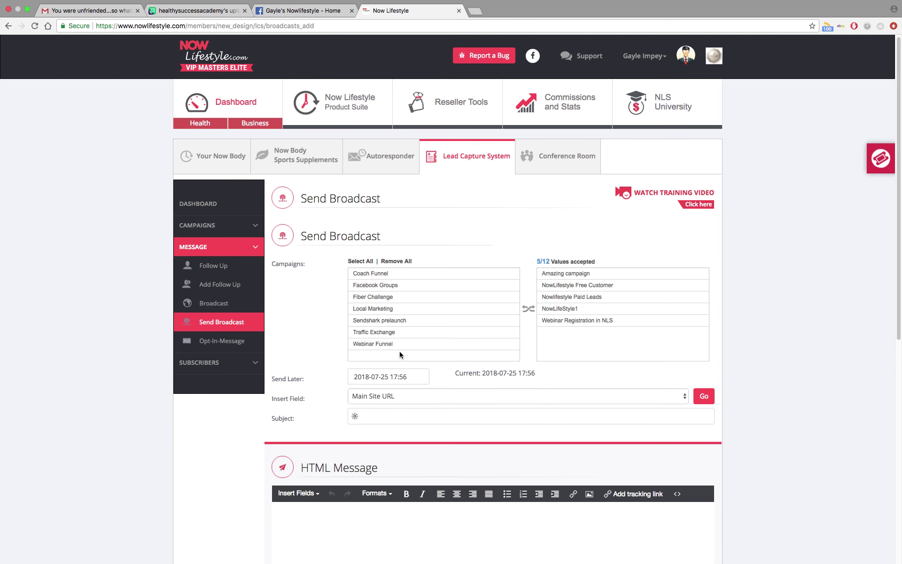
left_click(384, 277)
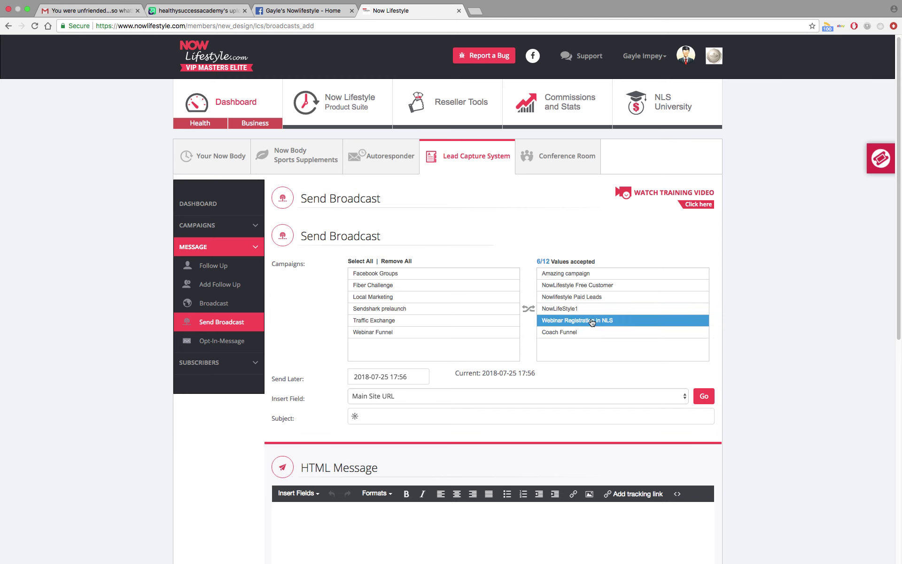
Set the subject to a 'Hi from' greeting with the sender's name and centre the HTML message body.
left_click(373, 418)
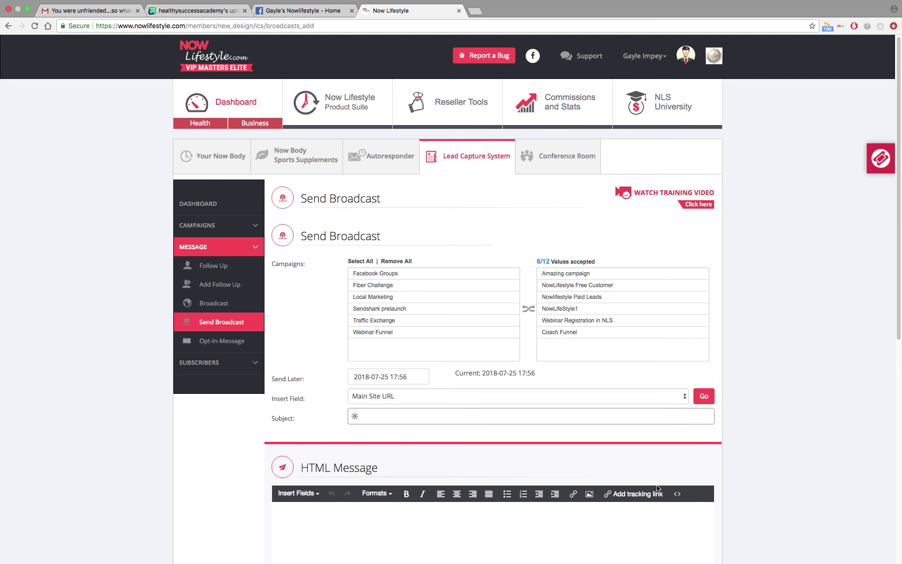
type("Hi from Gayle!")
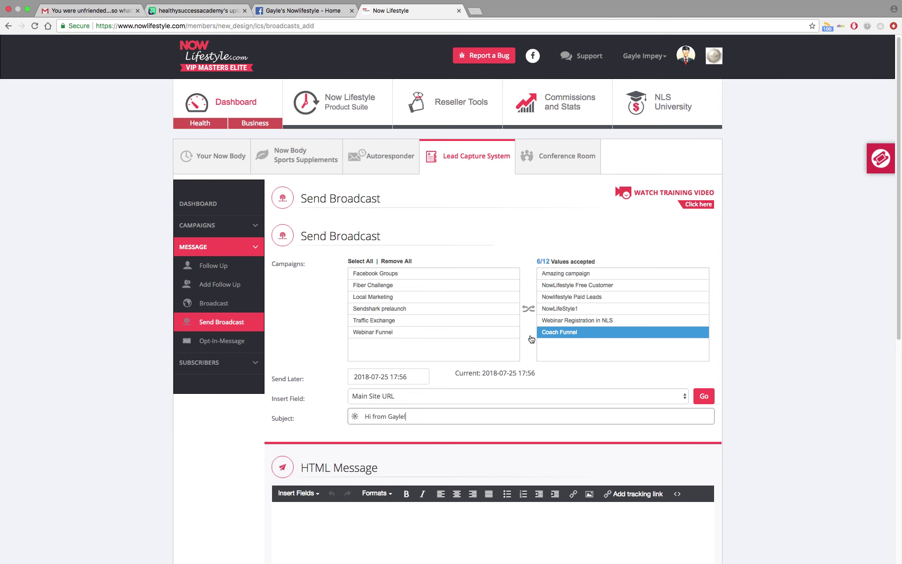
scroll(494, 334, "down", 5)
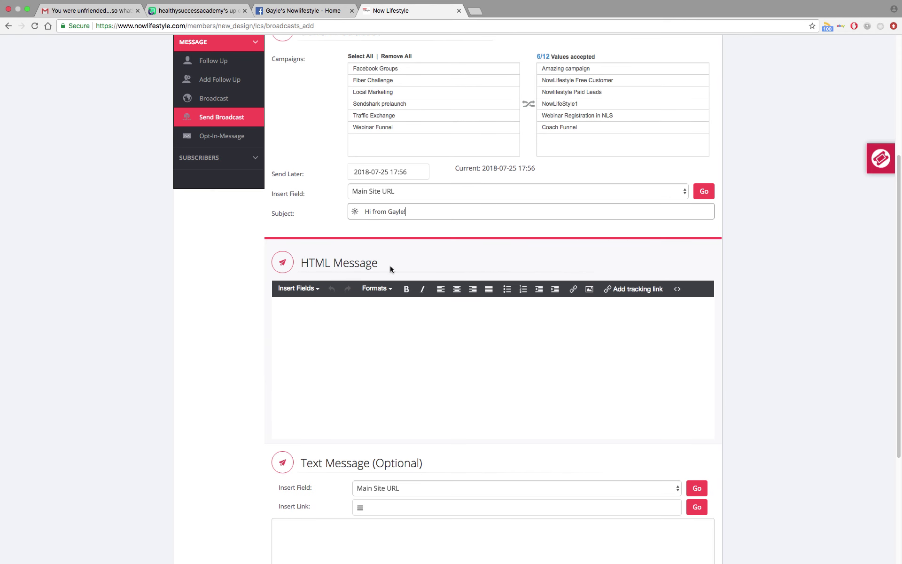
left_click(285, 315)
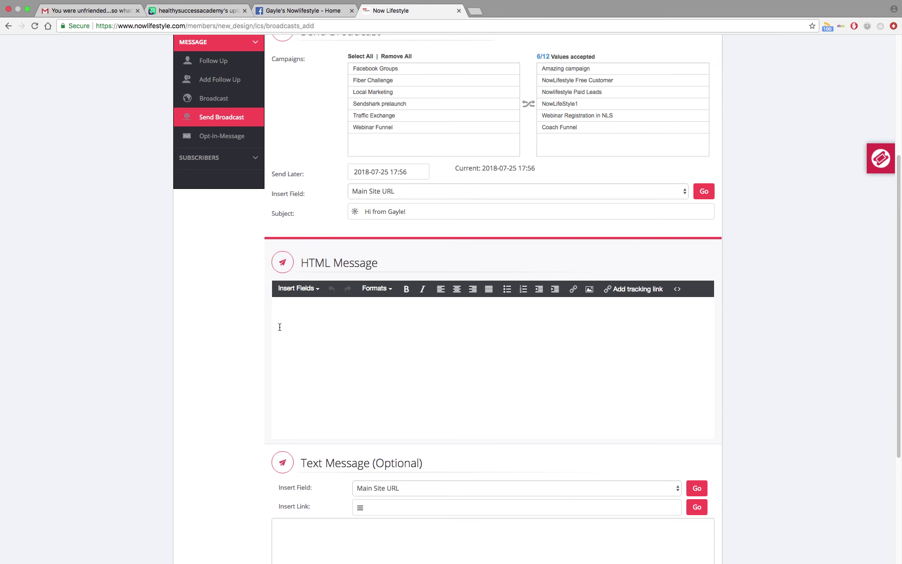
left_click(457, 291)
mouse_move(170, 3)
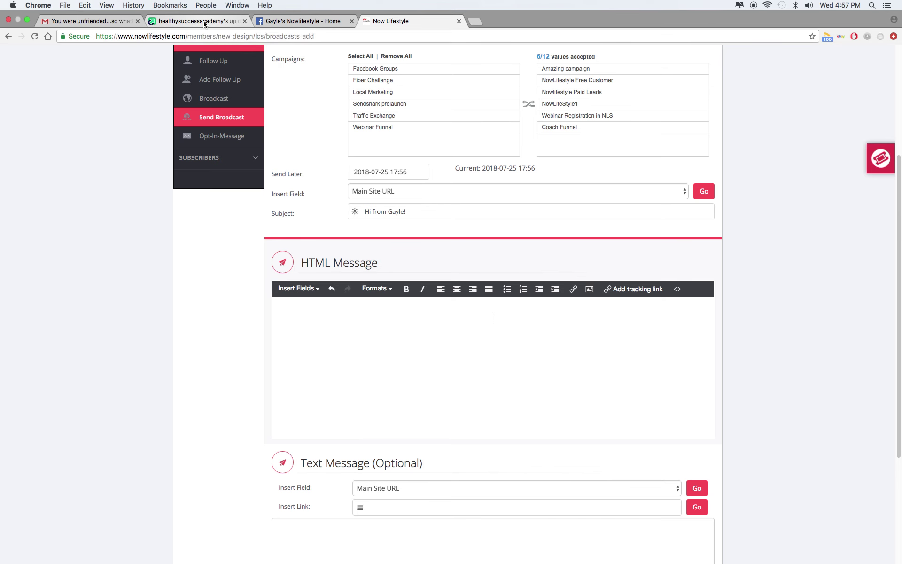
Copy the second Imgur image's direct link and return to the NowLifestyle broadcast tab.
left_click(204, 21)
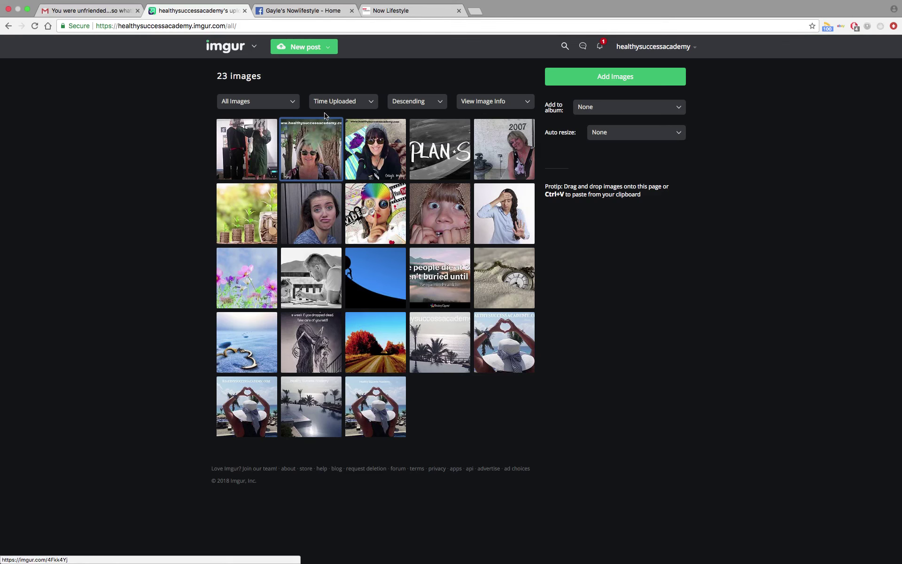
mouse_move(322, 152)
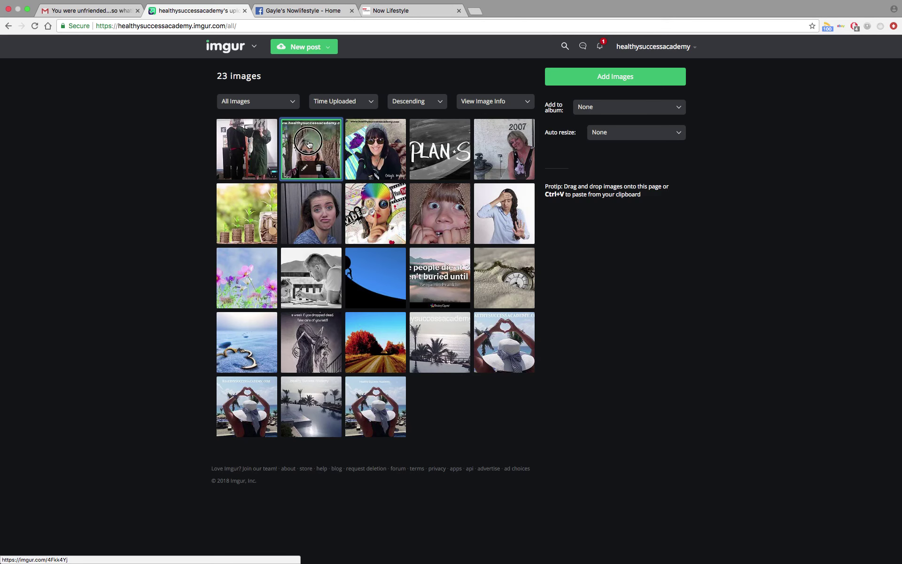
left_click(309, 144)
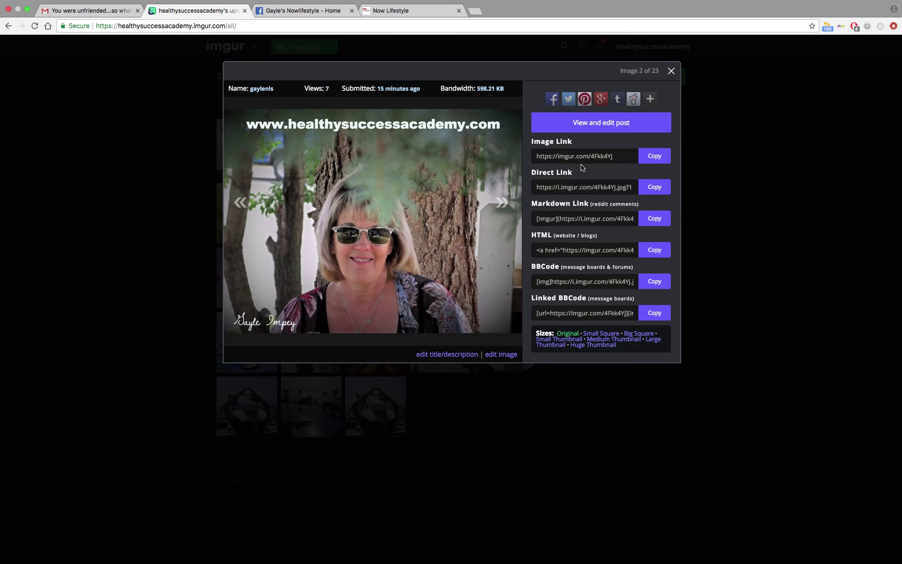
left_click(657, 189)
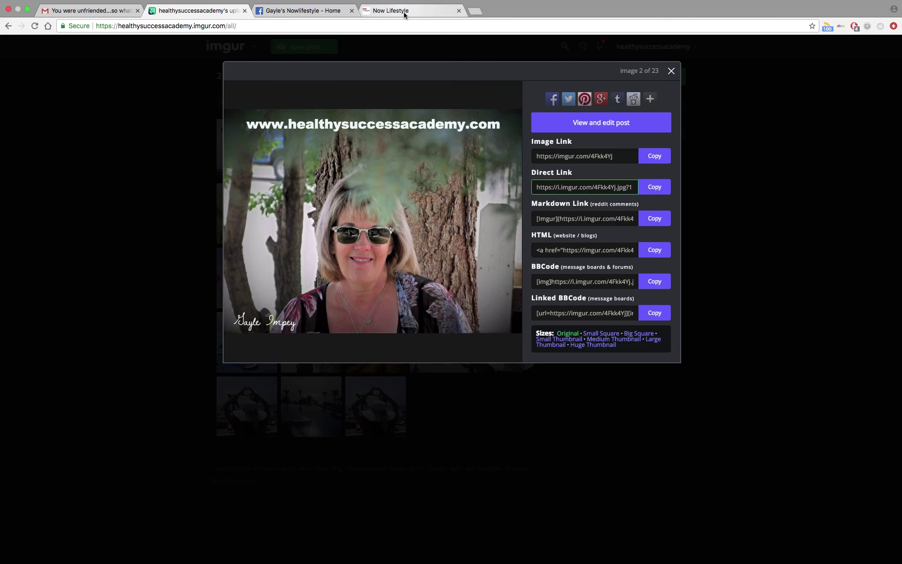
mouse_move(427, 3)
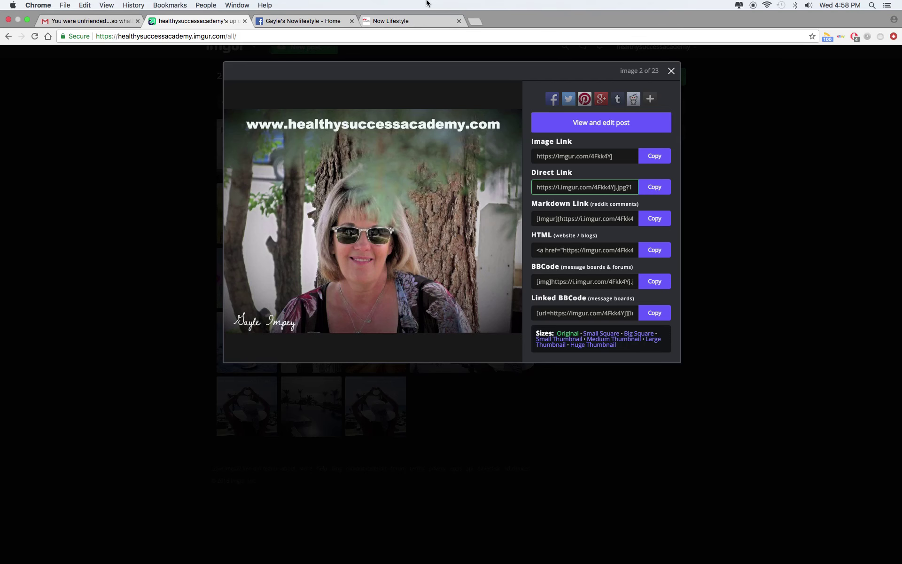
left_click(427, 23)
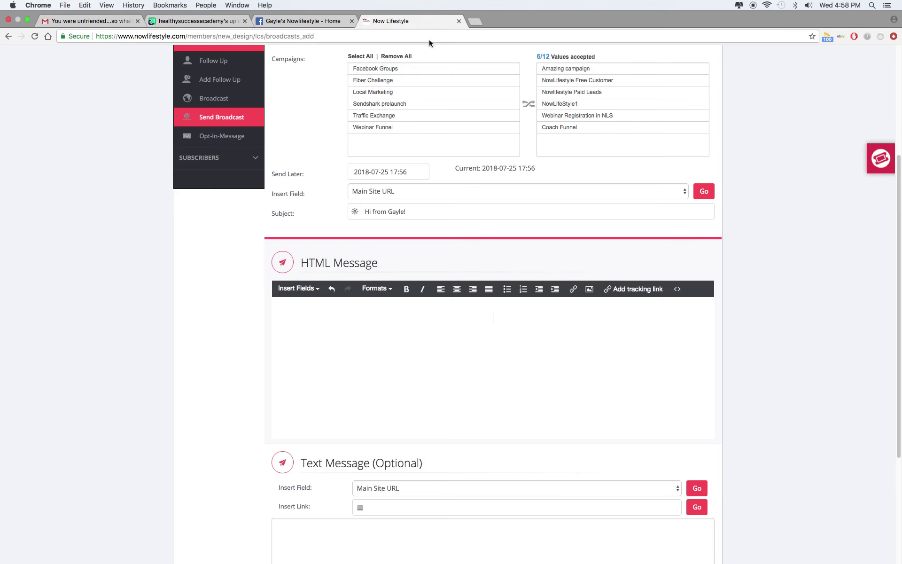
Insert the Imgur photo from its pasted URL into the message, resized to 600 by 450.
left_click(590, 290)
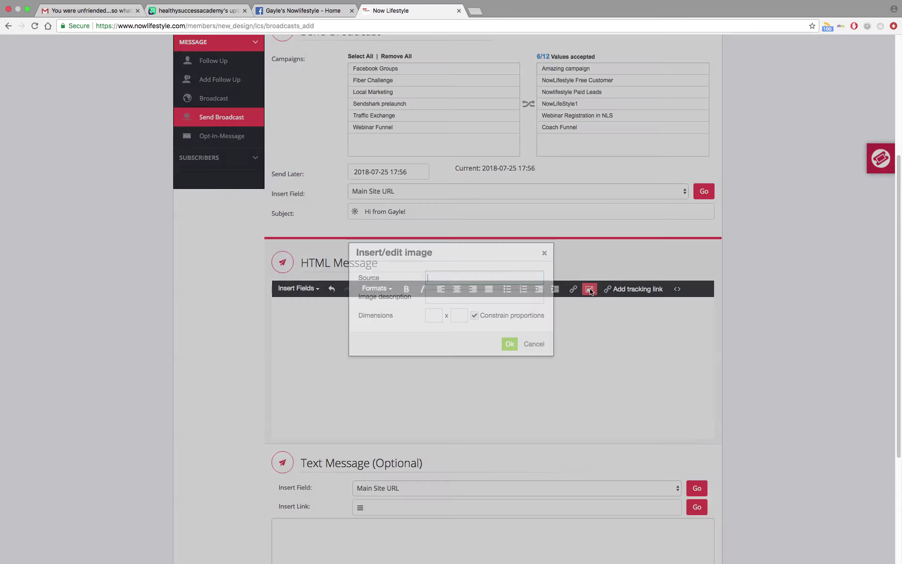
right_click(470, 277)
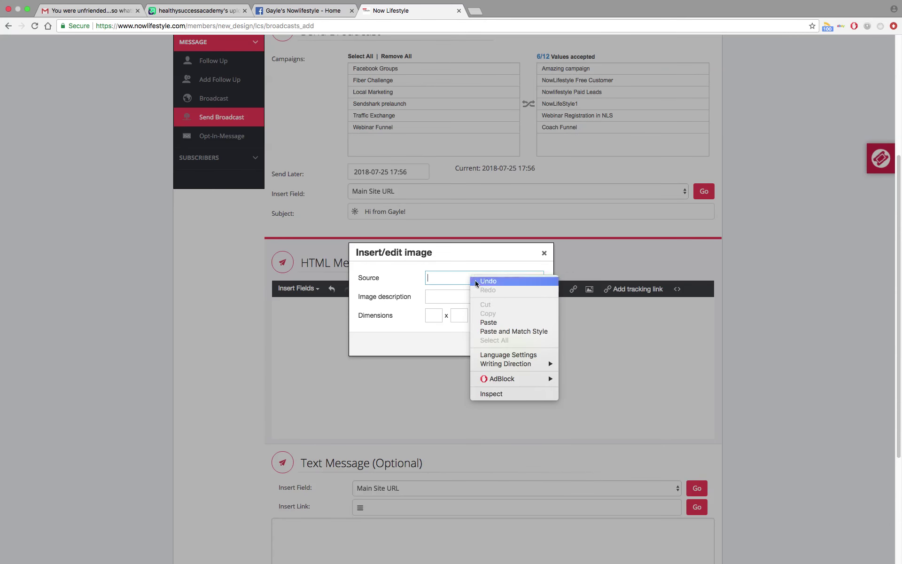
left_click(492, 324)
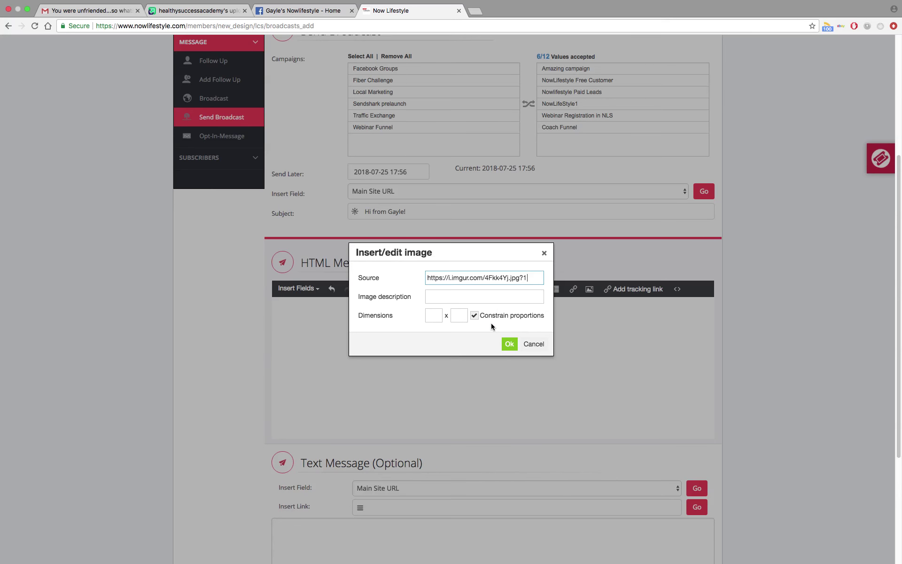
left_click(432, 316)
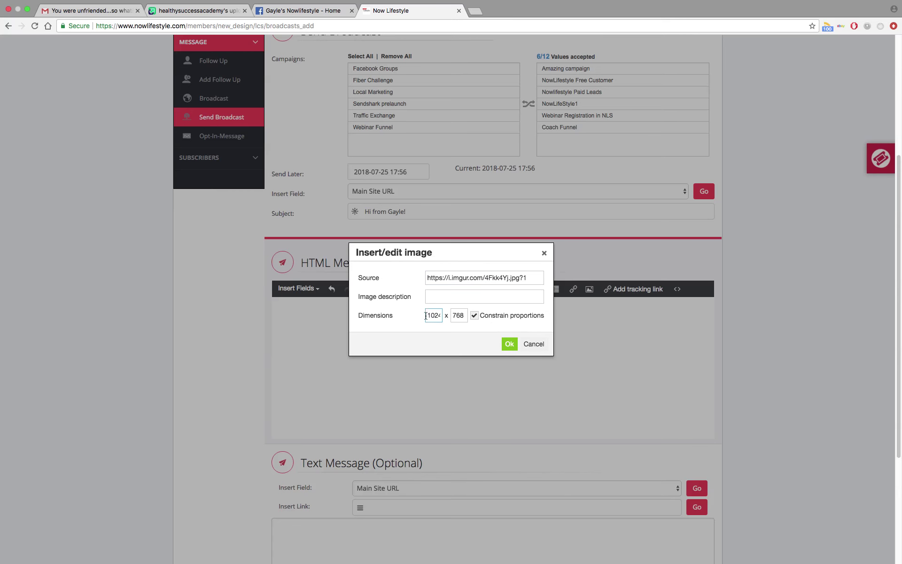
left_click_drag(426, 315, 443, 314)
type("600")
key("Tab")
left_click(510, 344)
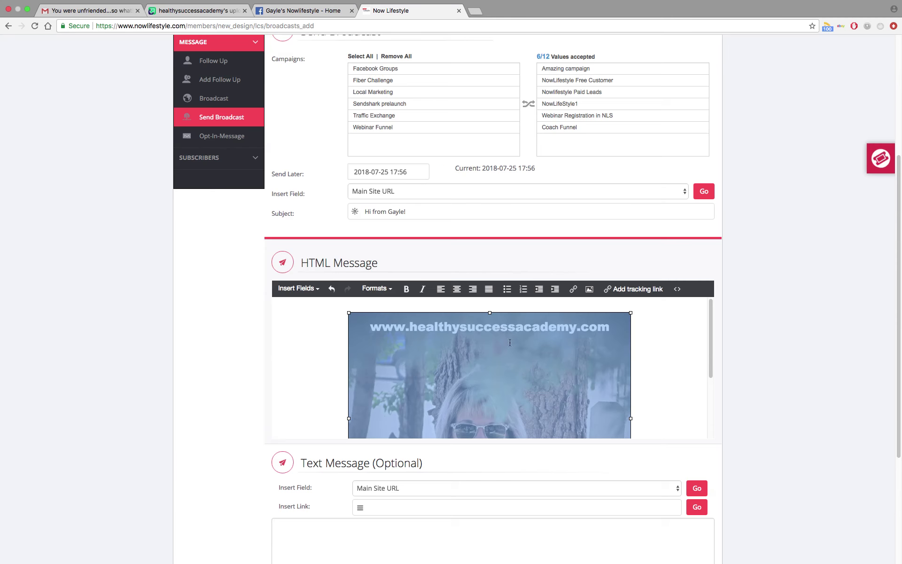
Add a greeting line from the sender and 'Start your $1 trial here!' below the photo.
scroll(656, 365, "down", 3)
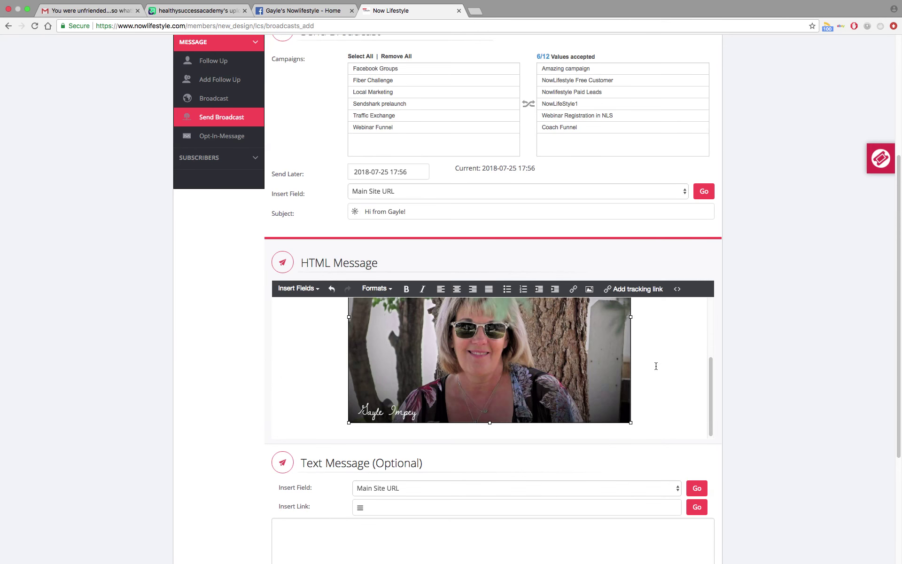
scroll(655, 366, "down", 1)
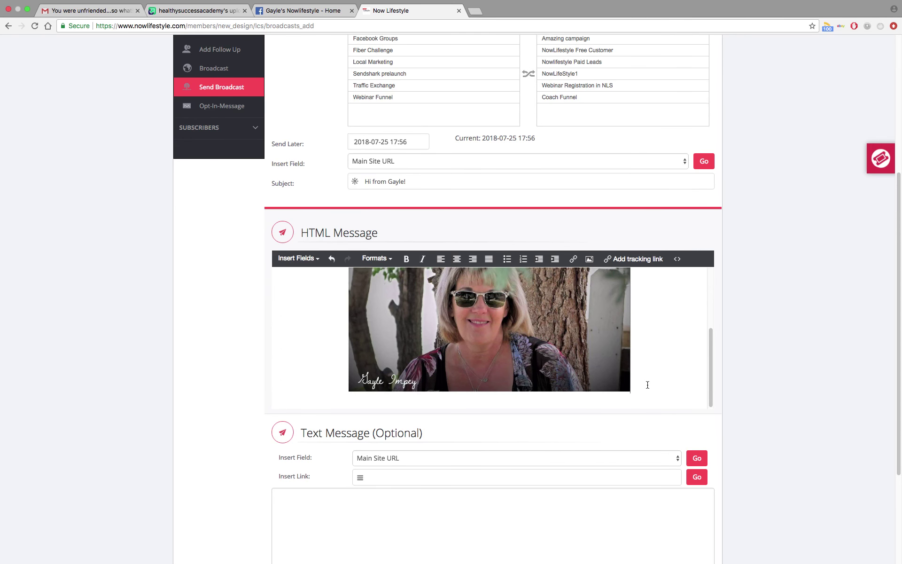
key("Return")
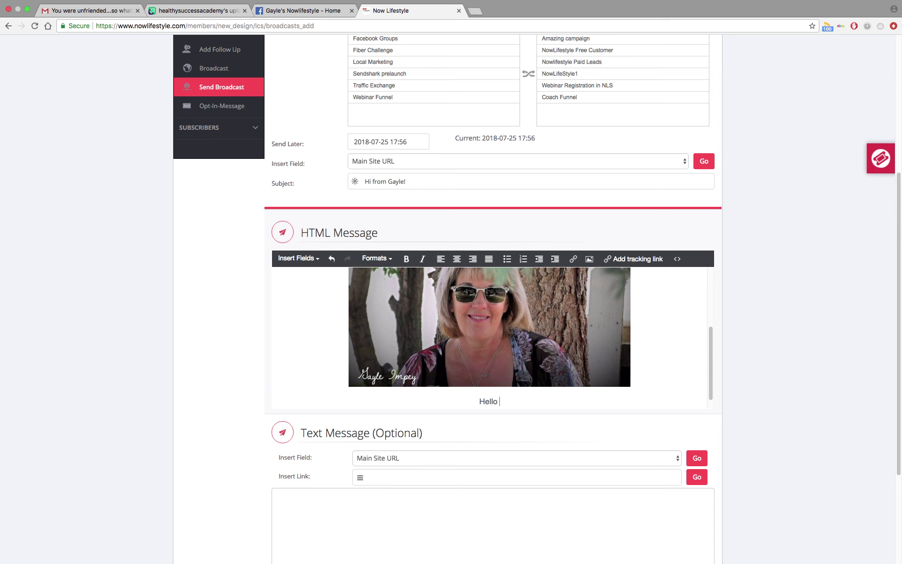
type("from Gayle")
key("Return")
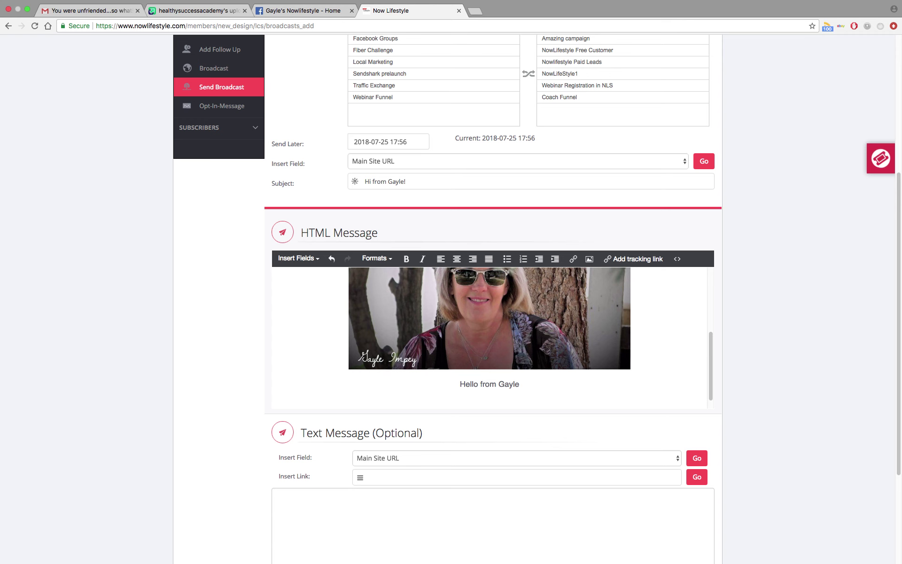
type("Start your $1 trial here!")
mouse_move(473, 17)
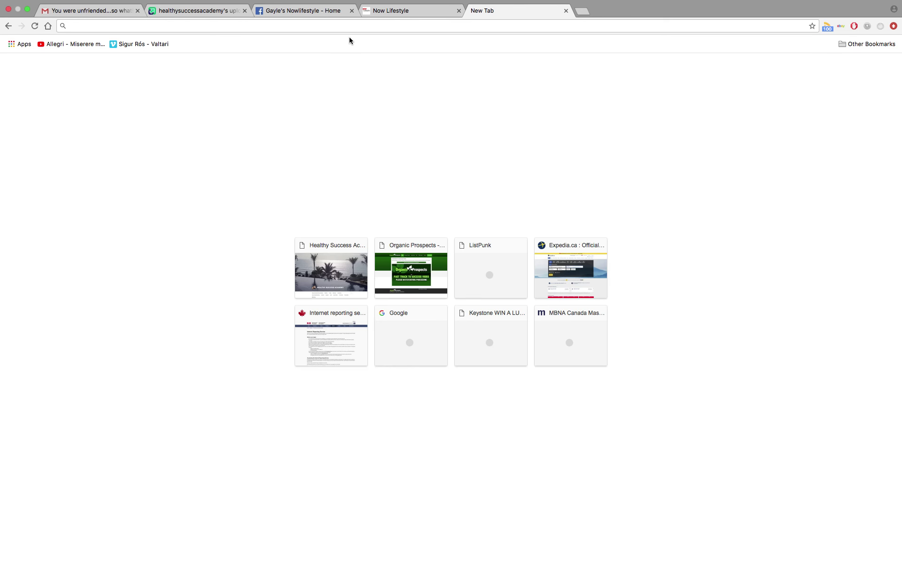
key("BackSpace")
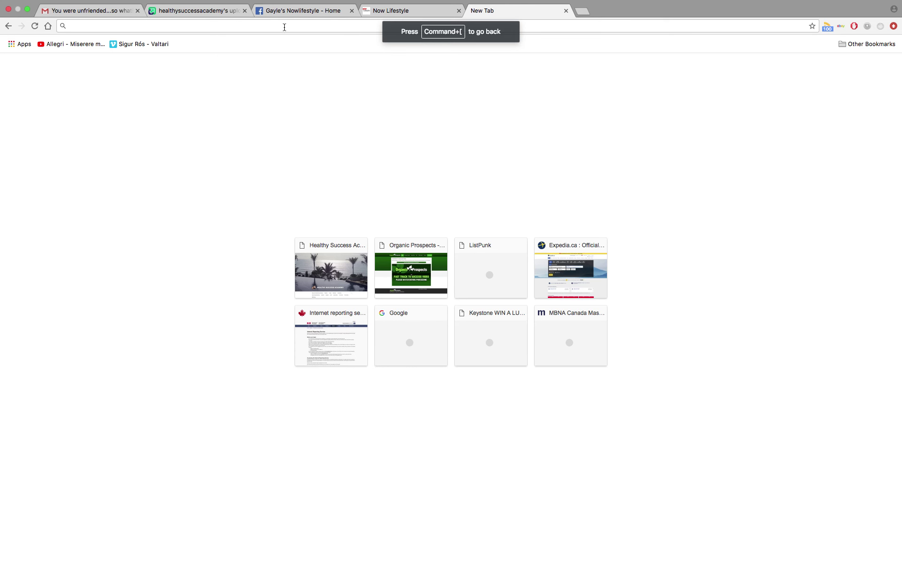
left_click(284, 28)
type("www.")
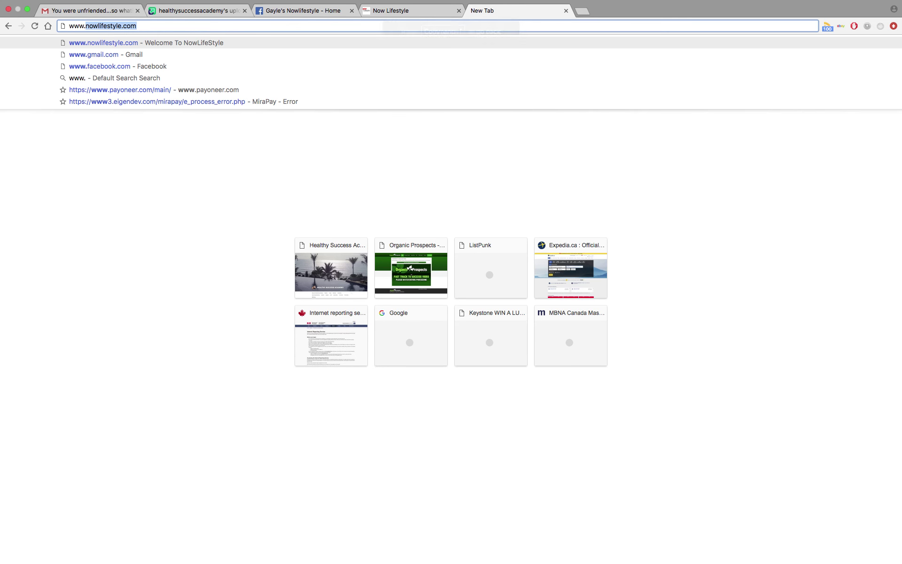
key("Return")
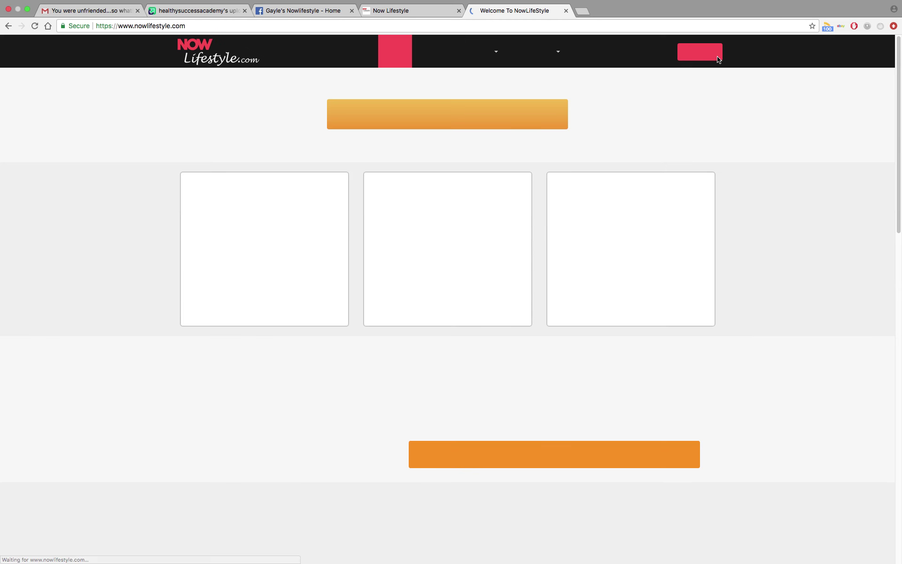
Sign in to the member account from the Members Login page.
left_click(700, 57)
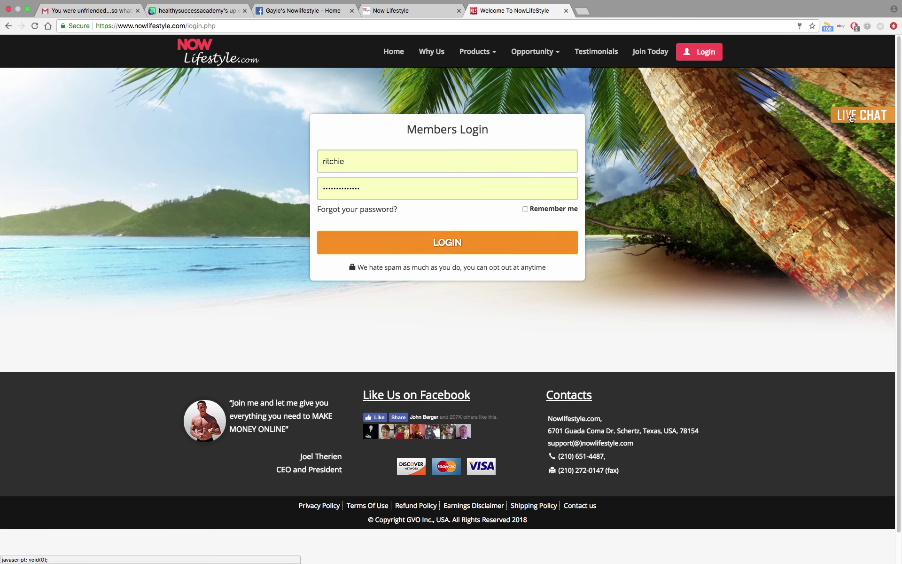
left_click(446, 244)
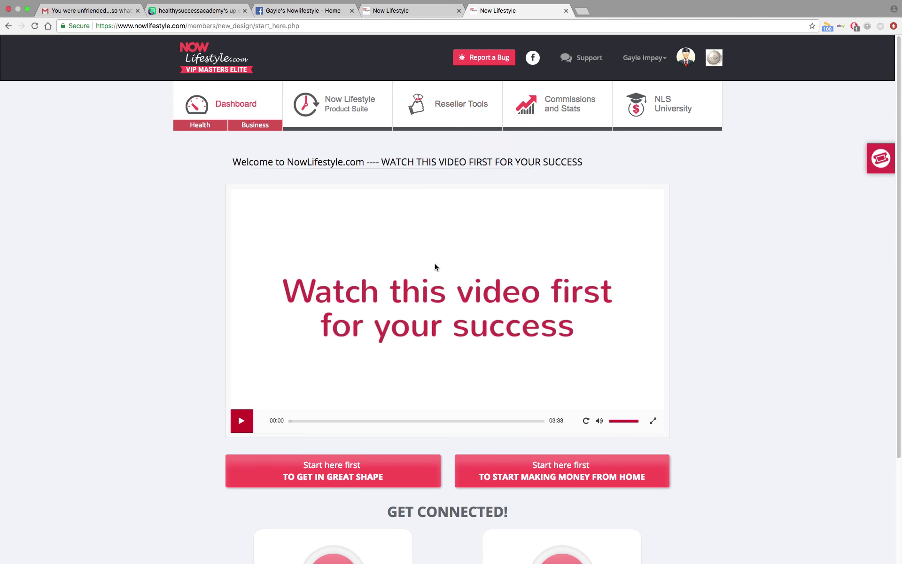
Open Reseller Tools > Promo Links > Opportunity $1.00 trial stats and choose the prelaunch 1d_trial link.
left_click(446, 109)
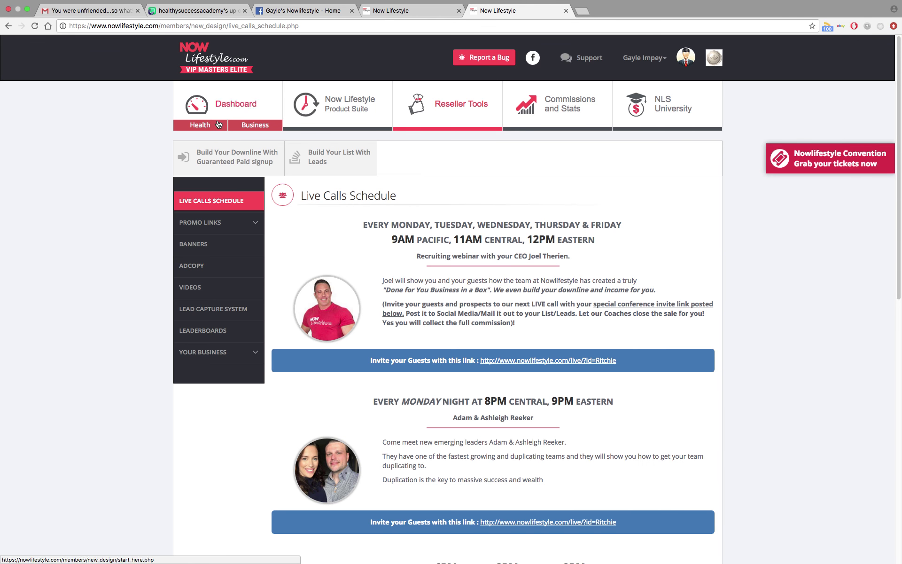
left_click(207, 227)
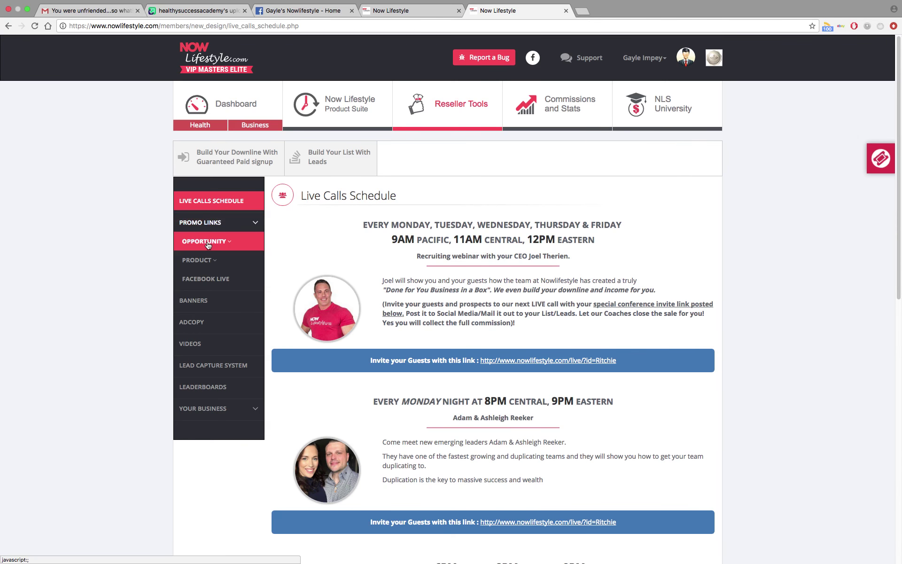
left_click(208, 242)
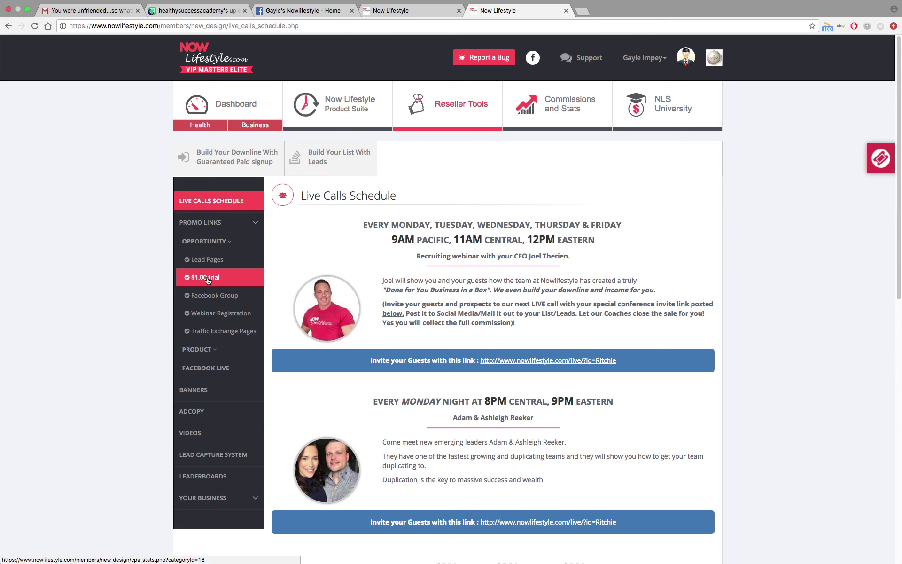
left_click(208, 278)
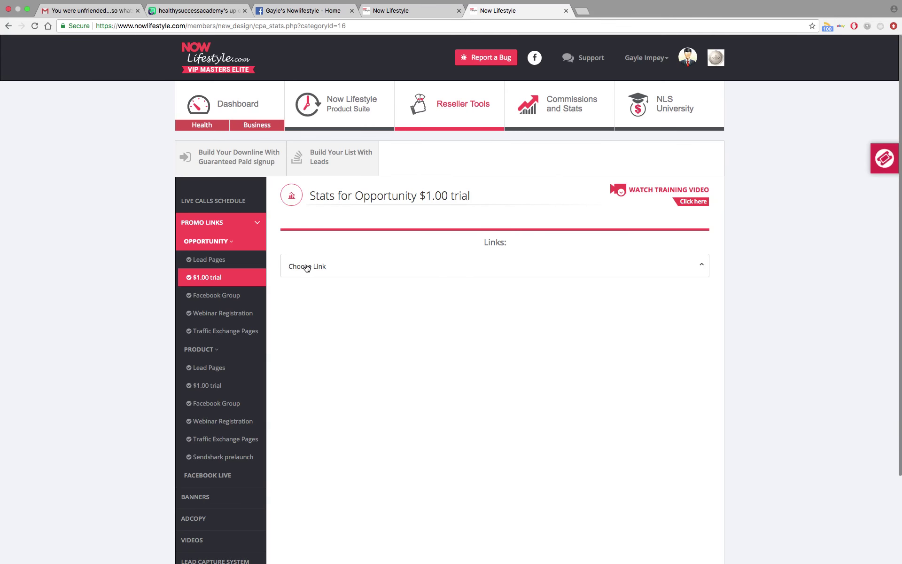
left_click(703, 267)
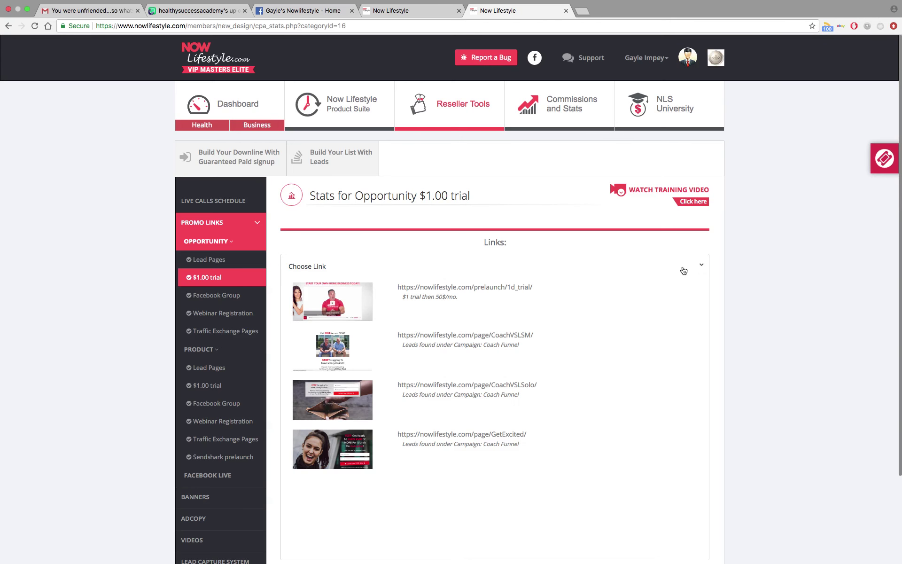
left_click(326, 297)
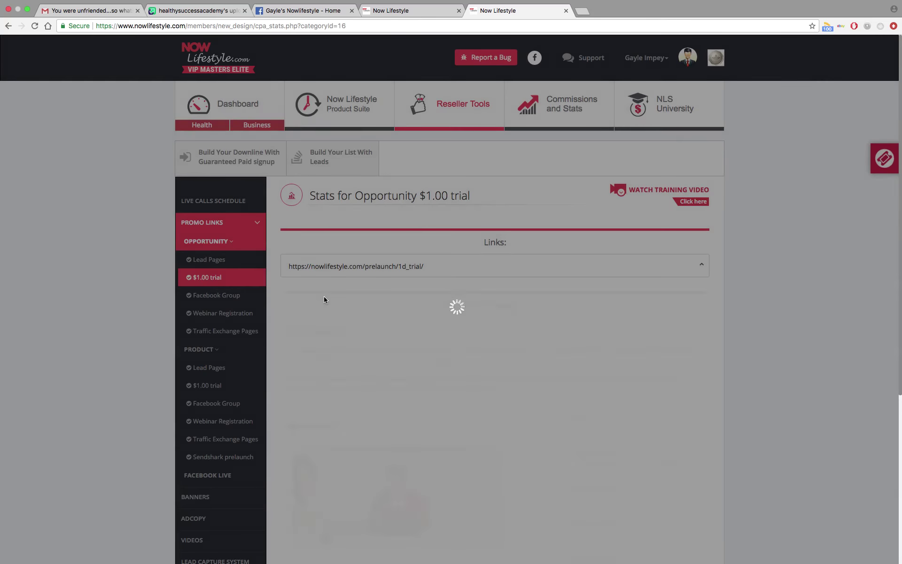
Scroll down to the $1.00 trial link details and select the personal referral link.
scroll(459, 341, "down", 3)
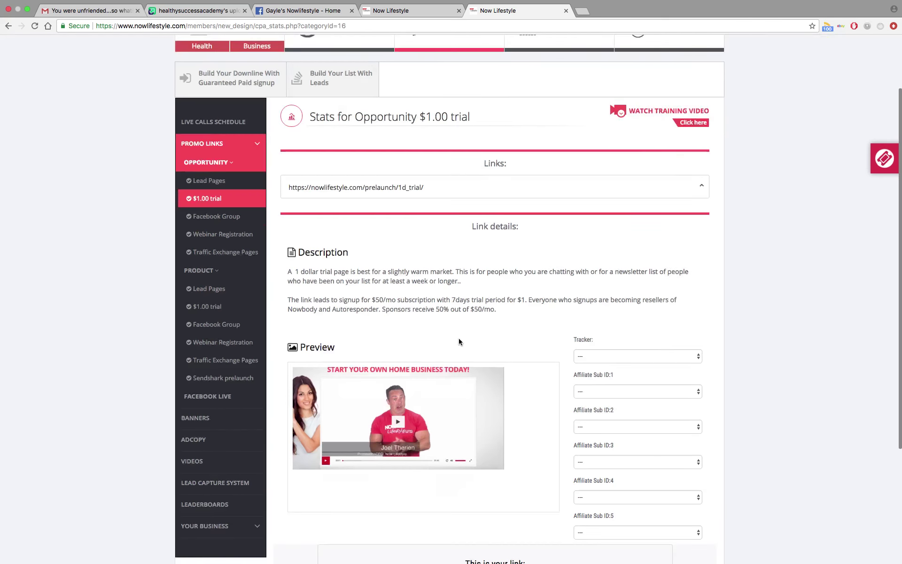
scroll(458, 337, "down", 5)
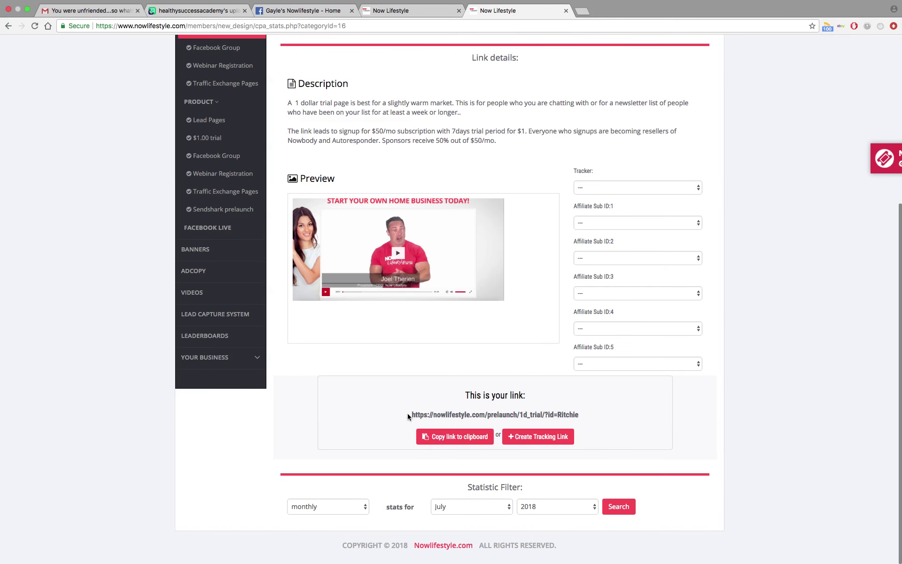
left_click_drag(411, 414, 600, 420)
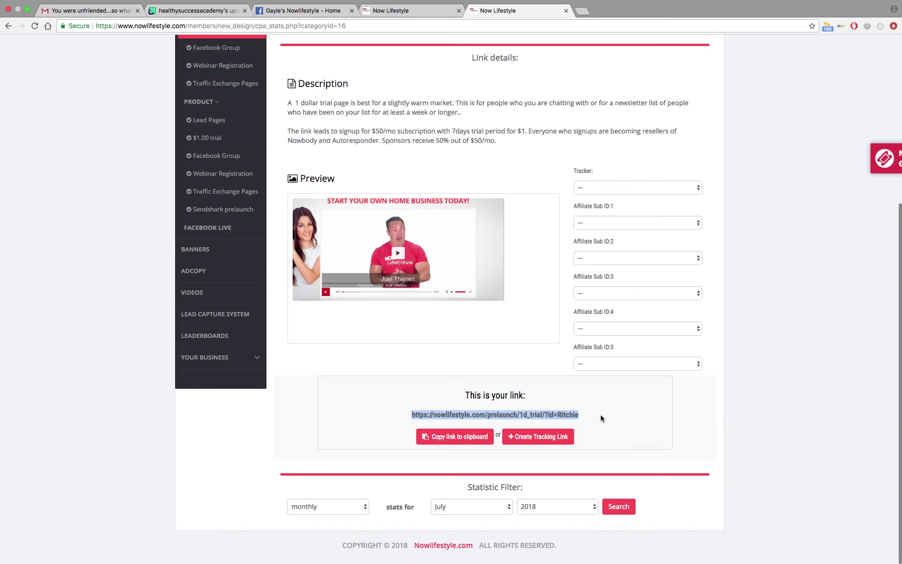
Create a $1 trial tracking link with the tracker nlsbraodcastemail and show its Sub IDs.
left_click(541, 437)
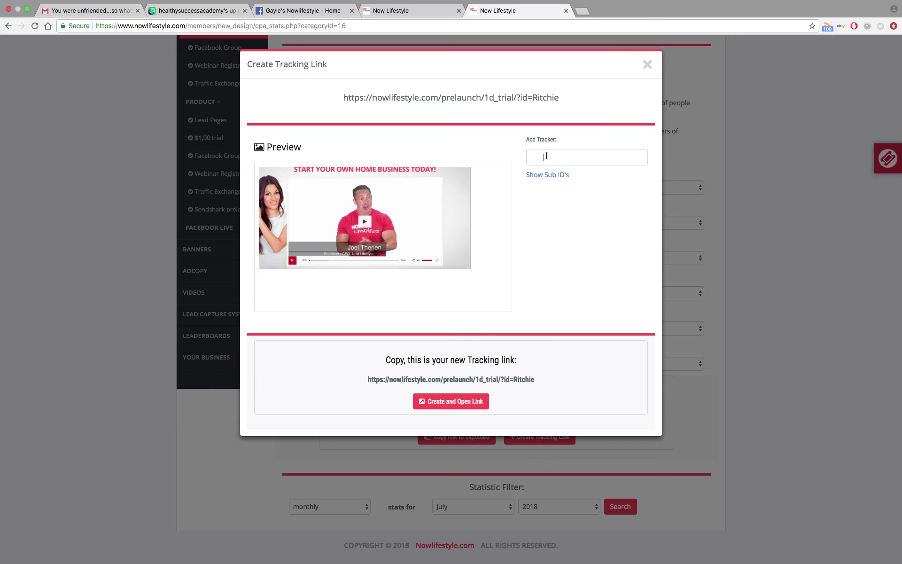
left_click(546, 155)
type("nlsbraodcastemail")
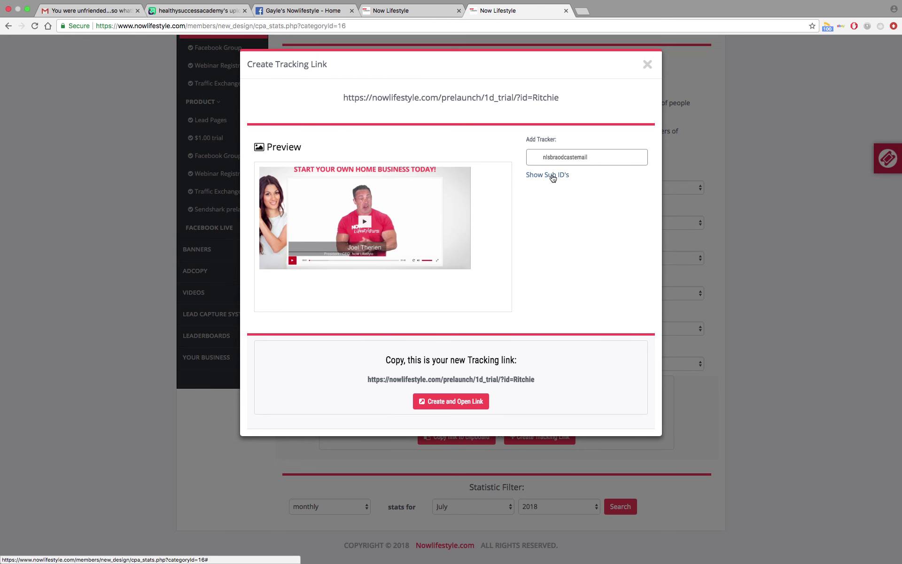
left_click(552, 175)
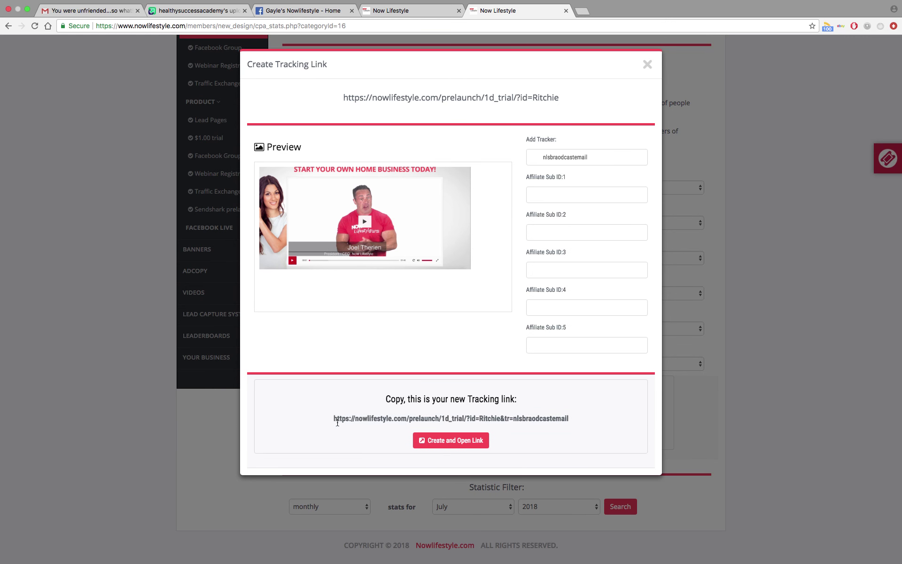
Copy the new tracking link and return to the broadcast email editor.
left_click_drag(334, 419, 564, 416)
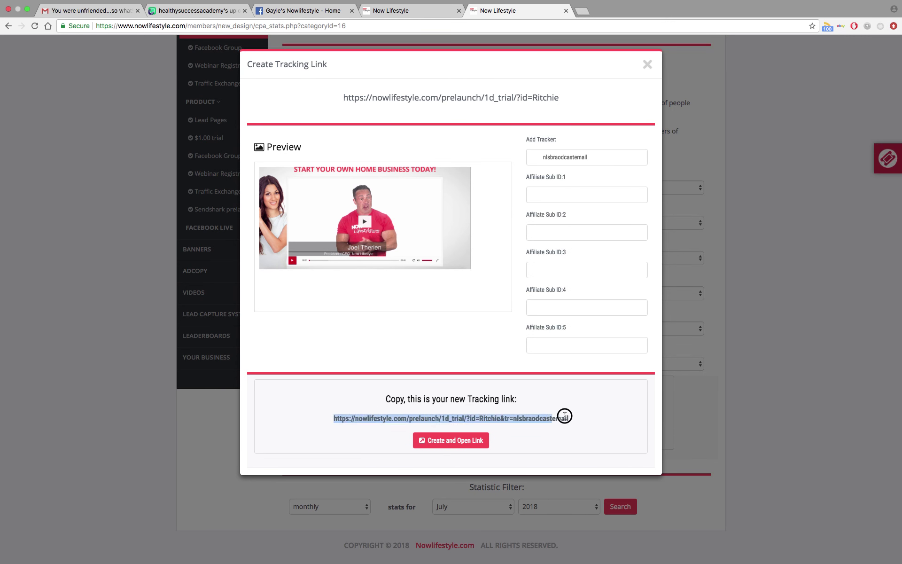
right_click(554, 421)
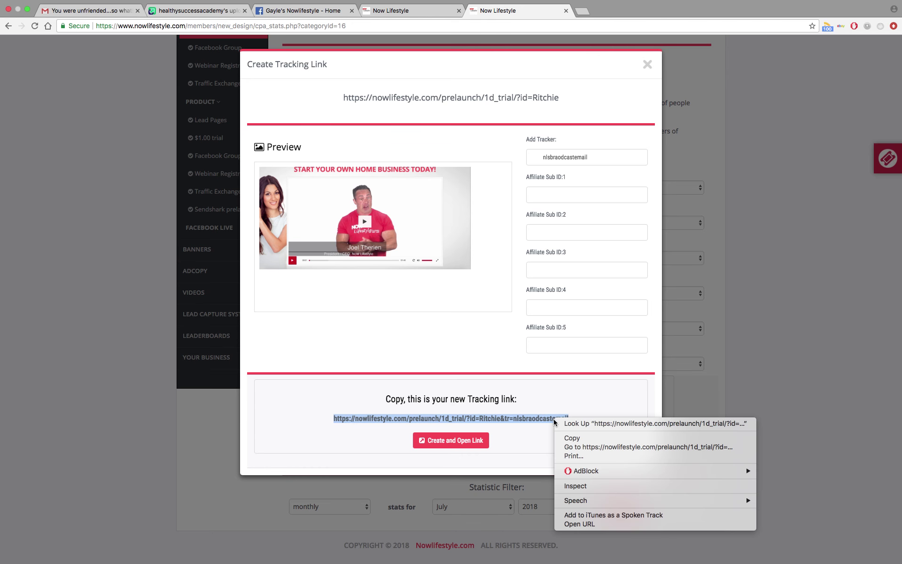
left_click(567, 439)
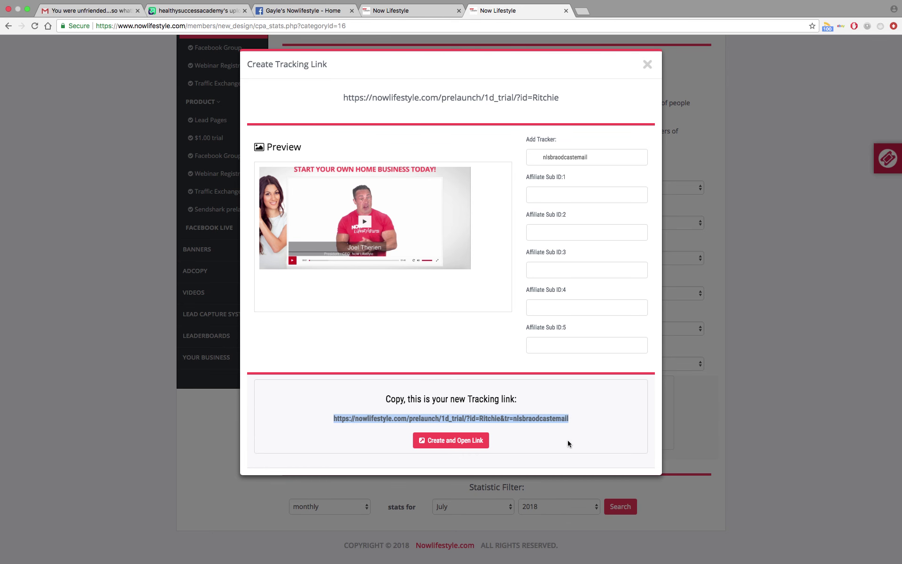
left_click(424, 21)
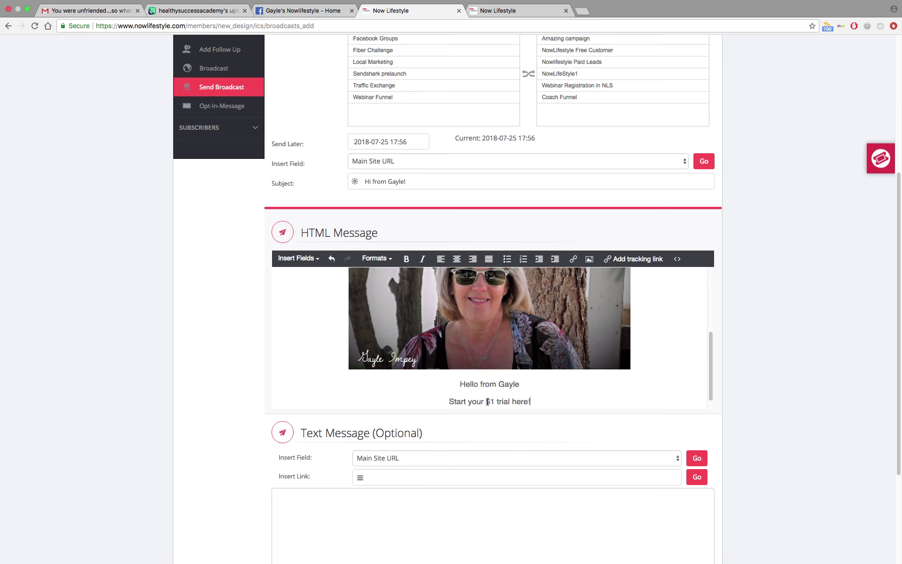
Link the text '$1 trial here' to the pasted nlsbraodcastemail tracking URL.
left_click_drag(486, 401, 529, 387)
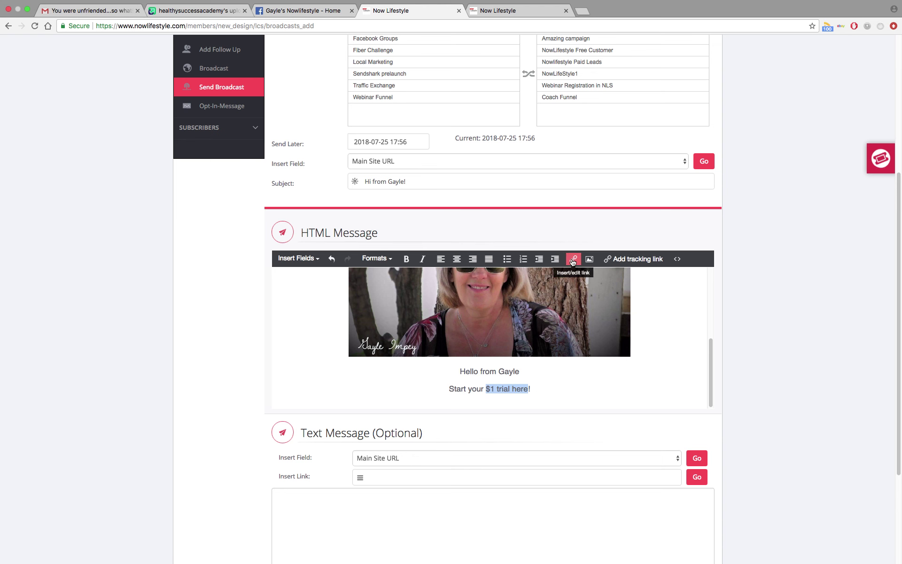
left_click(573, 261)
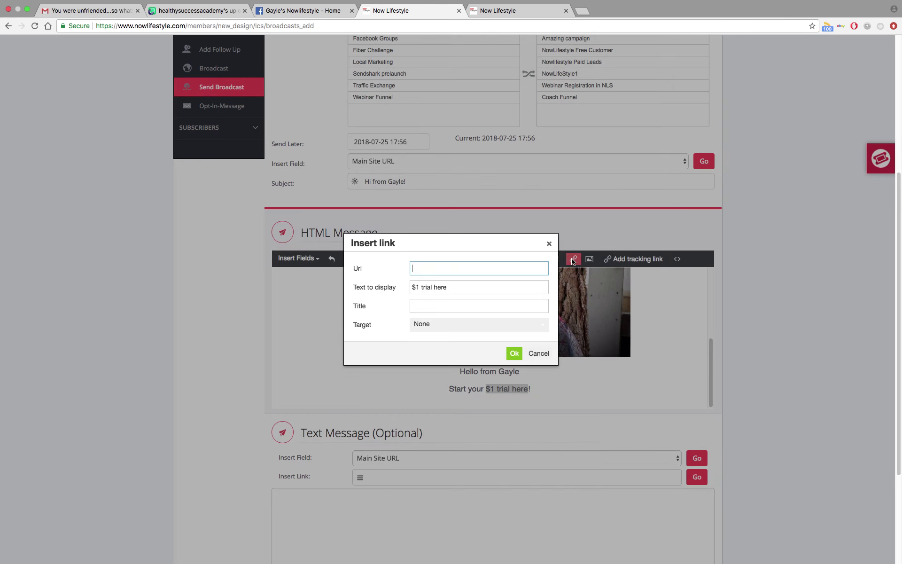
right_click(443, 271)
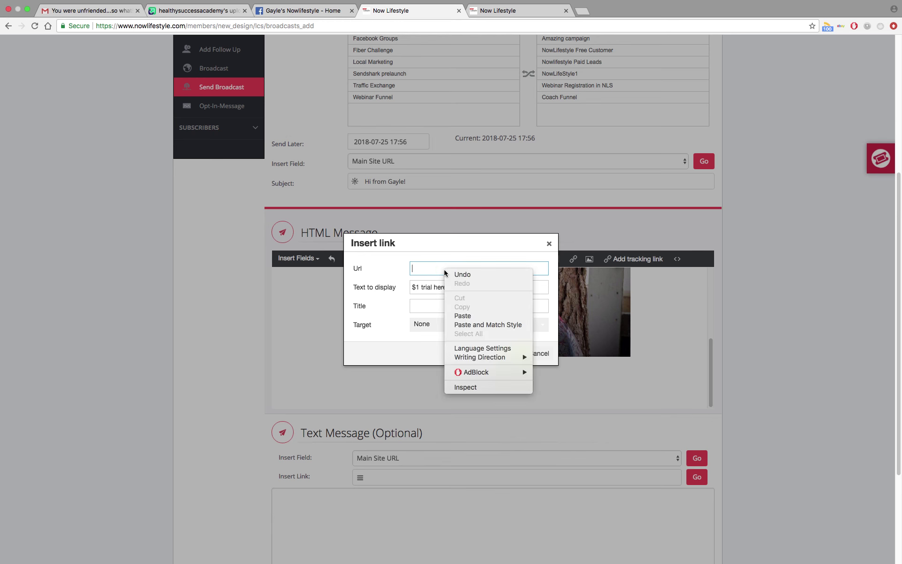
left_click(461, 315)
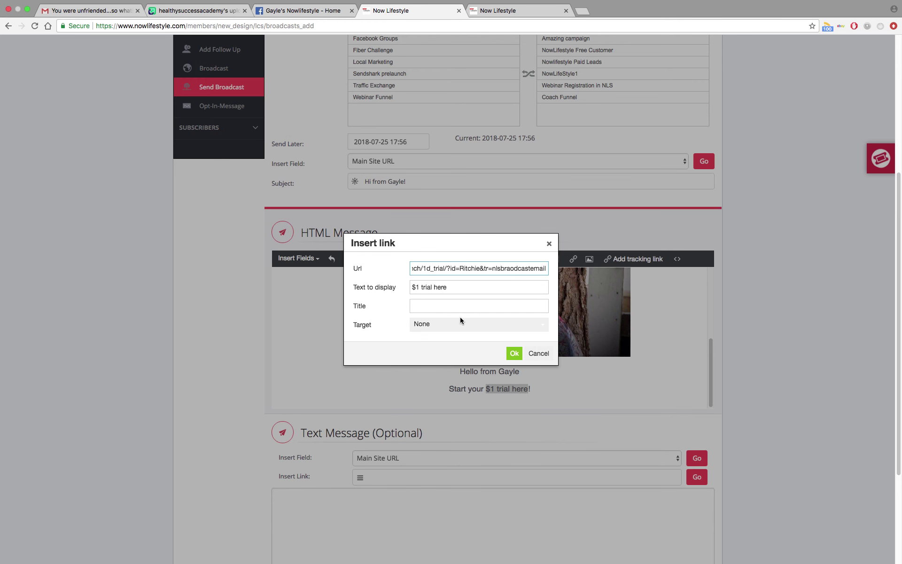
left_click(514, 352)
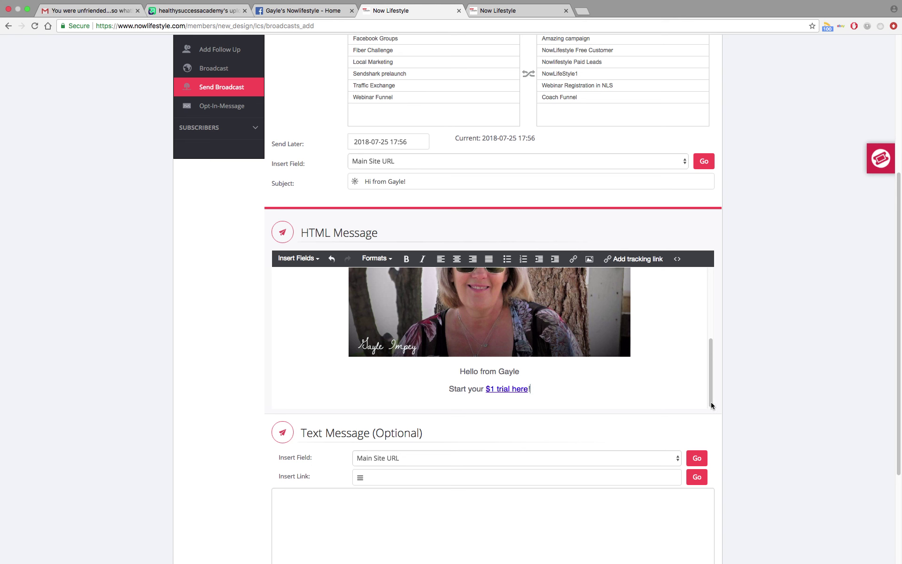
Add the closing 'Have a fabulous day!' followed by the sender's name and website on separate lines.
key("Return")
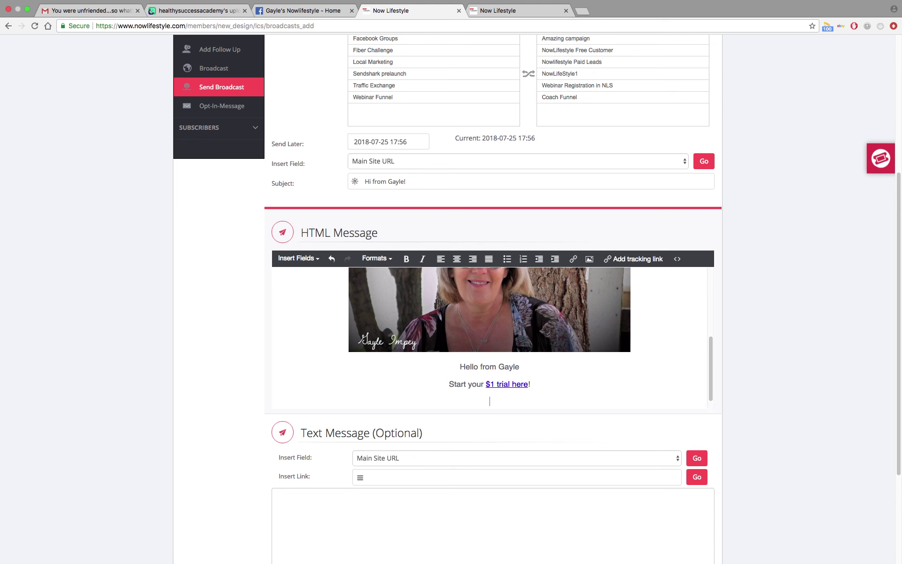
type("Have a fabulous day!")
key("Return")
type("Gay")
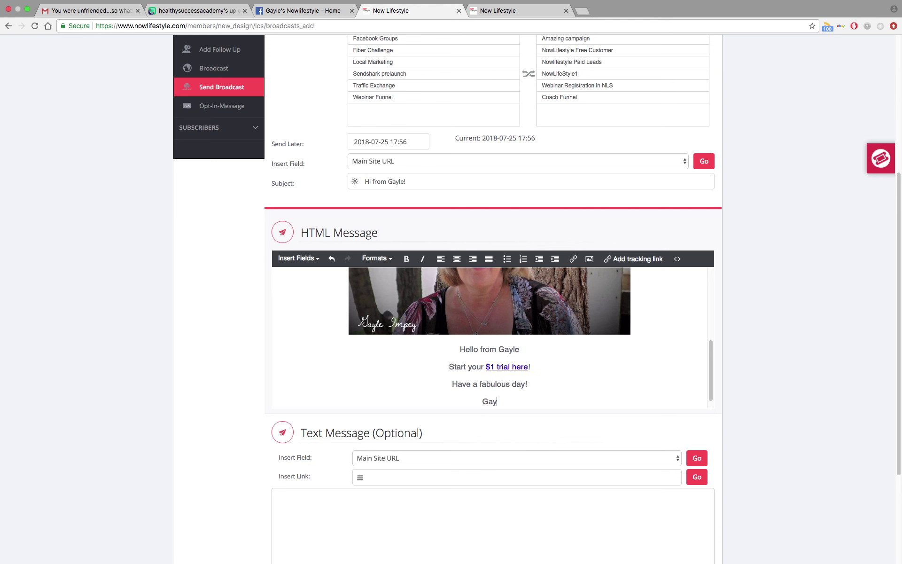
type("le")
key("Return")
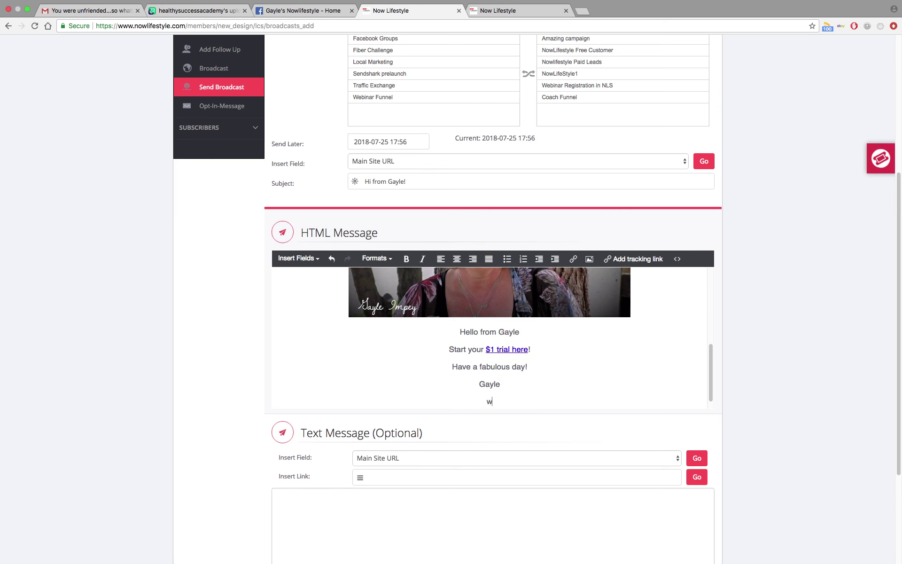
type("www.healthysuccessaca")
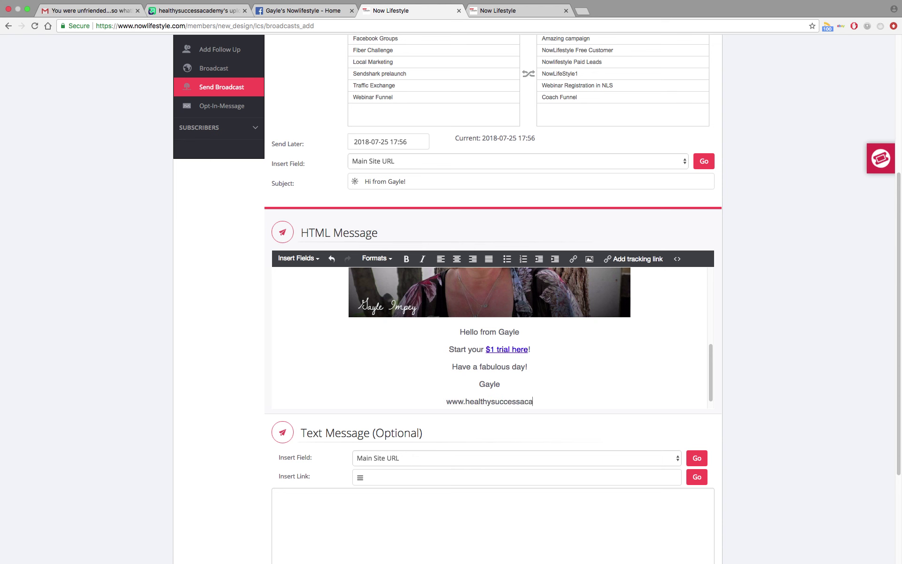
type("demy.com")
key("Return")
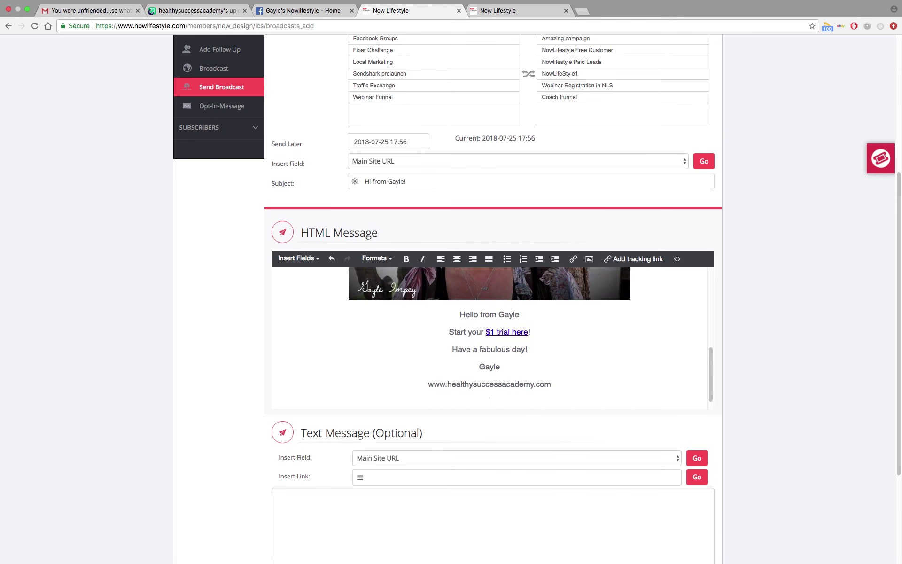
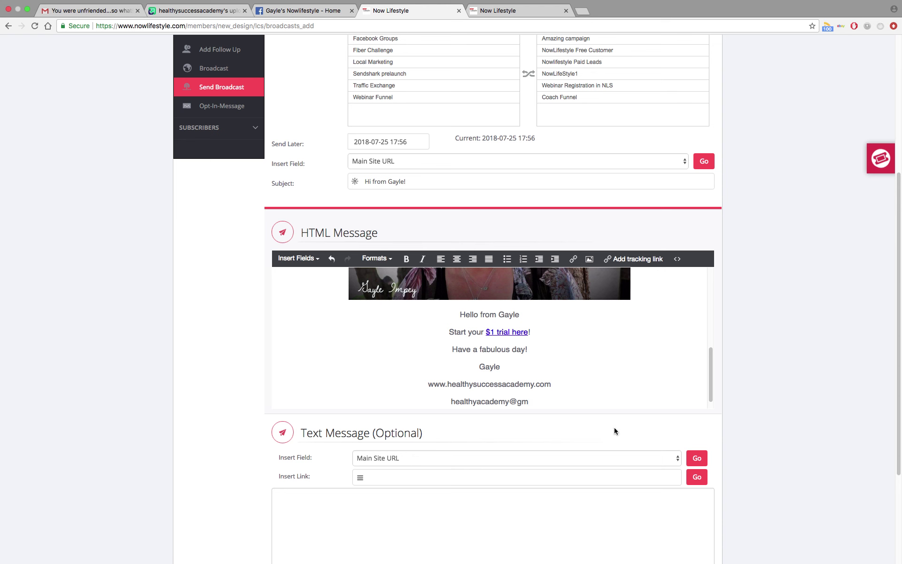
Add the sender's corrected contact e-mail address and a 'Connect with me on Facebook' line.
left_click(477, 401)
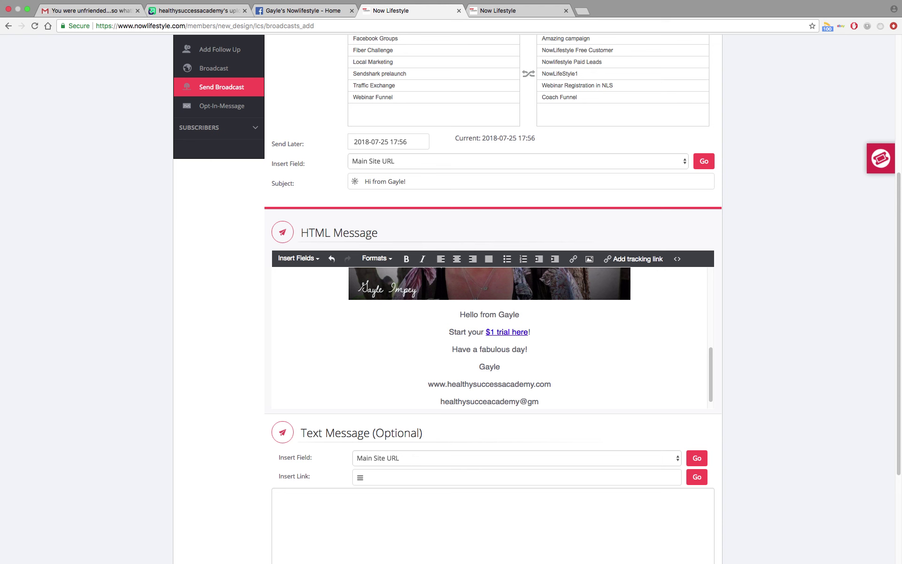
left_click(551, 410)
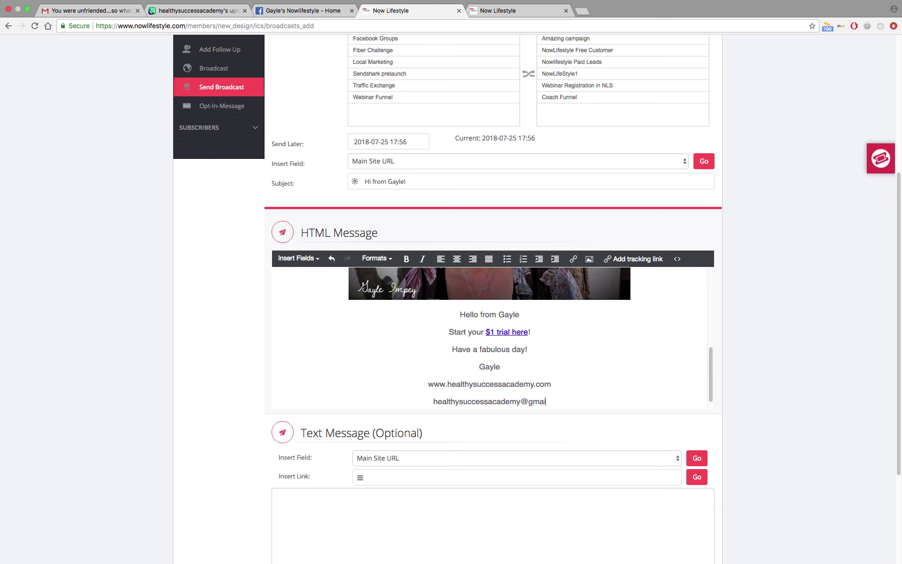
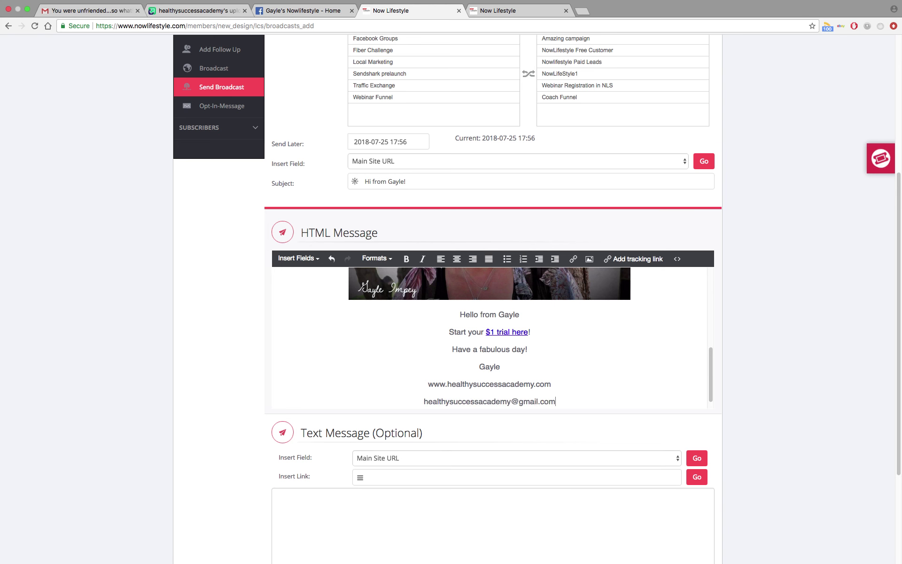
key("Return")
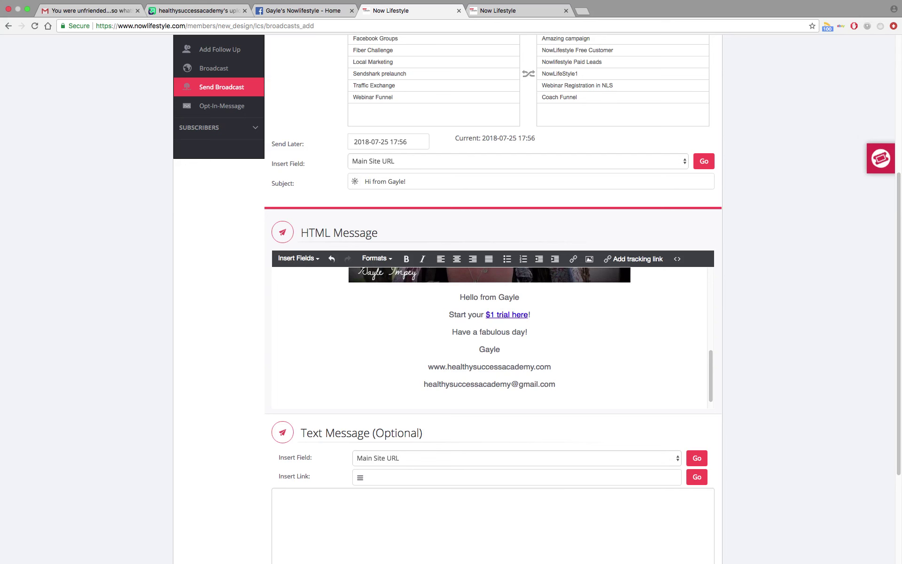
type("Connect with me on Facebook")
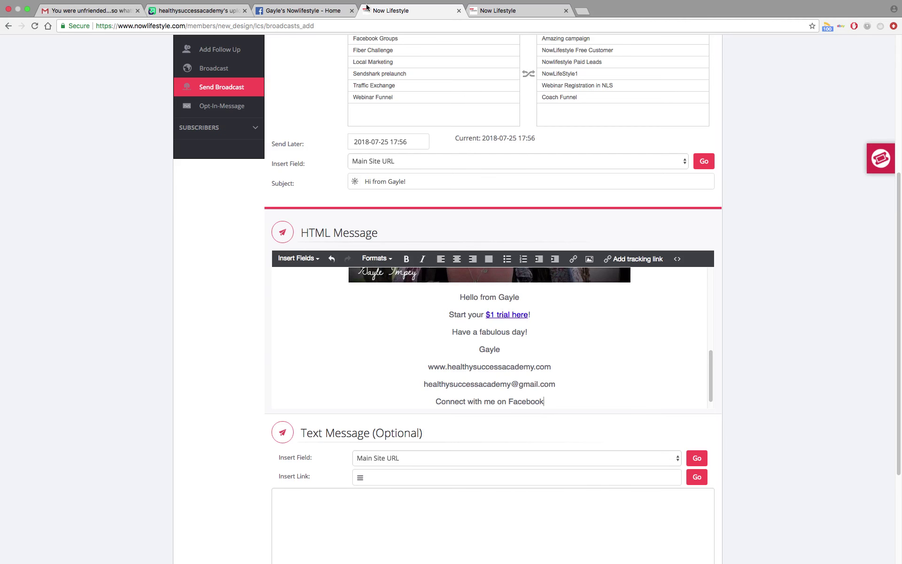
Copy the Facebook business page's URL from the address bar and return to the broadcast editor.
left_click(310, 11)
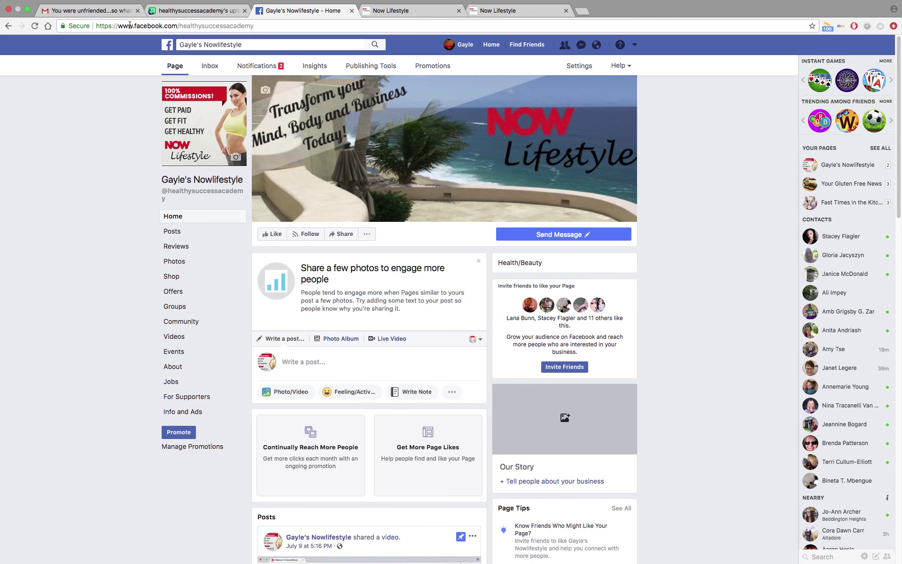
left_click(252, 26)
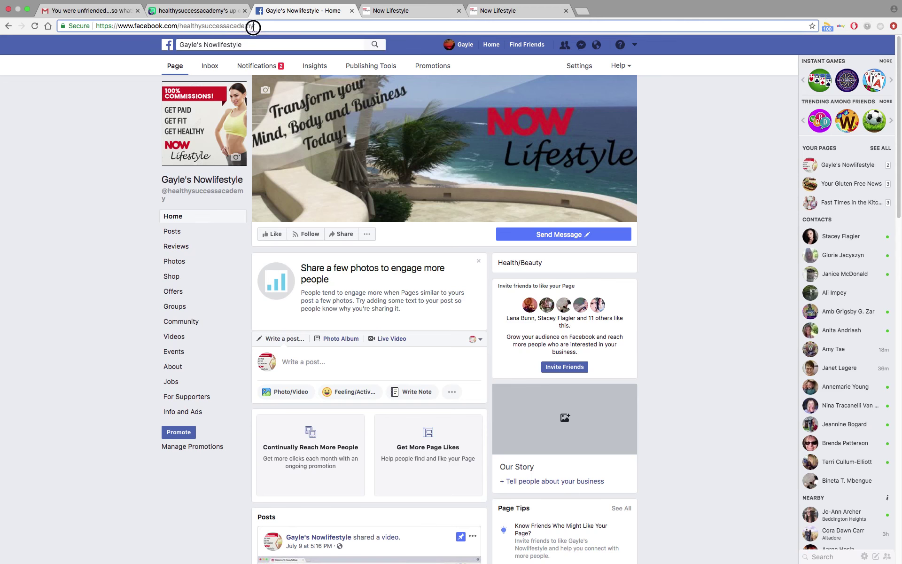
right_click(225, 26)
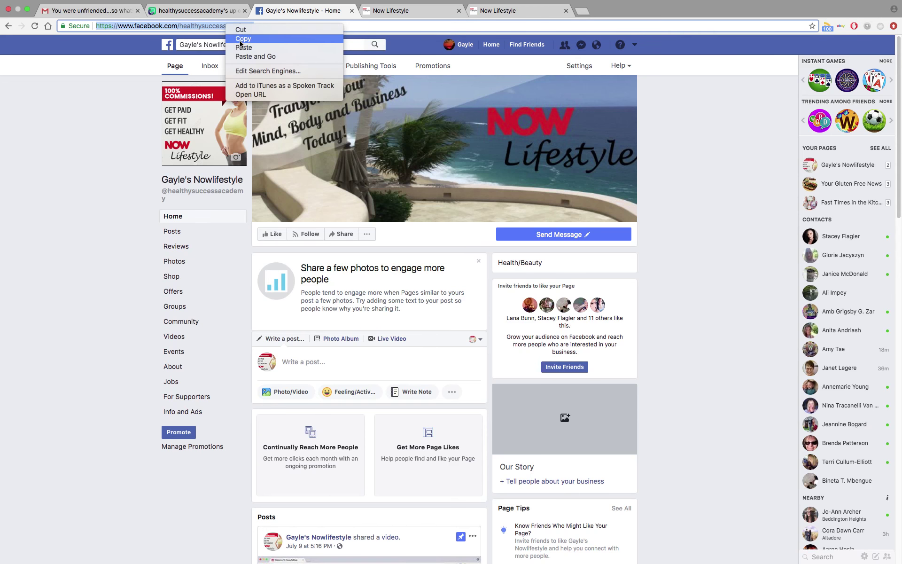
left_click(241, 39)
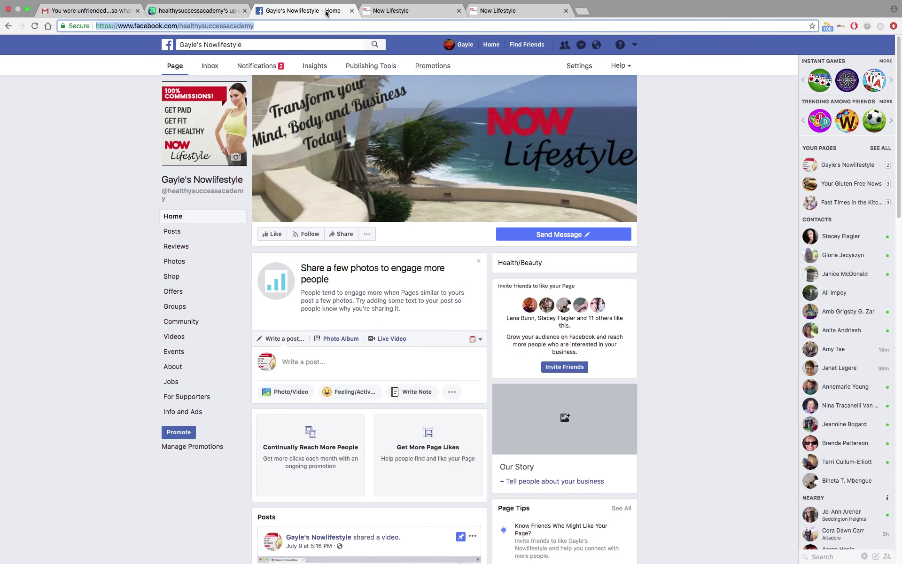
left_click(409, 11)
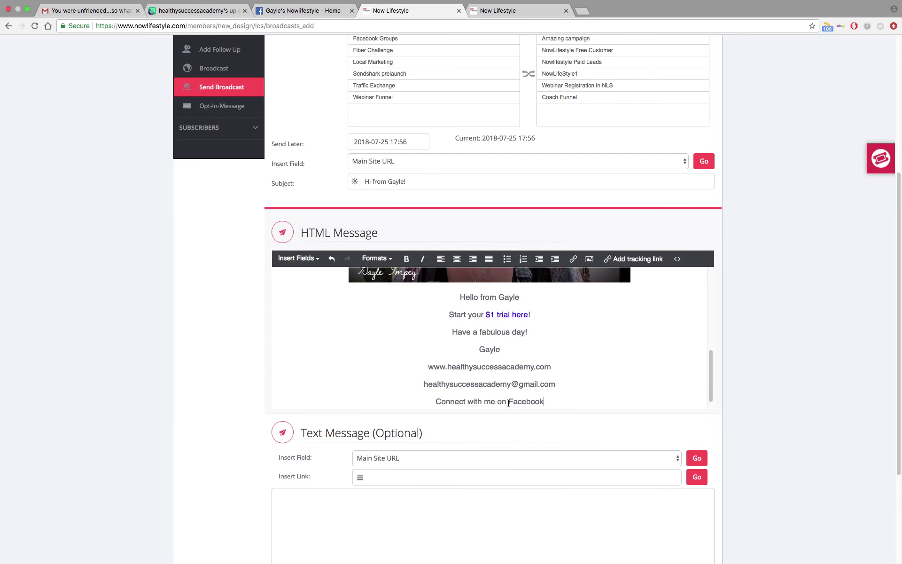
Link the word 'Facebook' in the closing line to the pasted Facebook page URL.
double_click(509, 402)
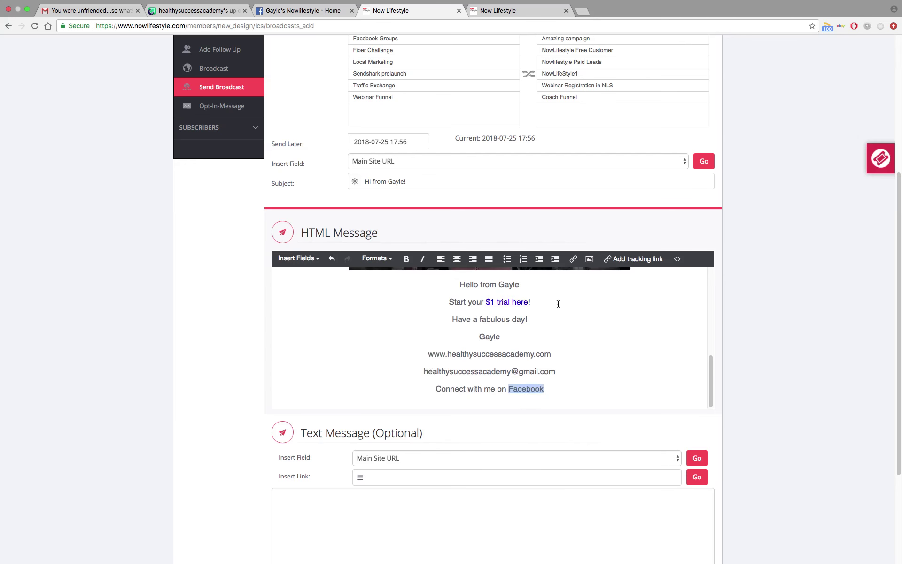
left_click(573, 259)
left_click(435, 268)
right_click(435, 269)
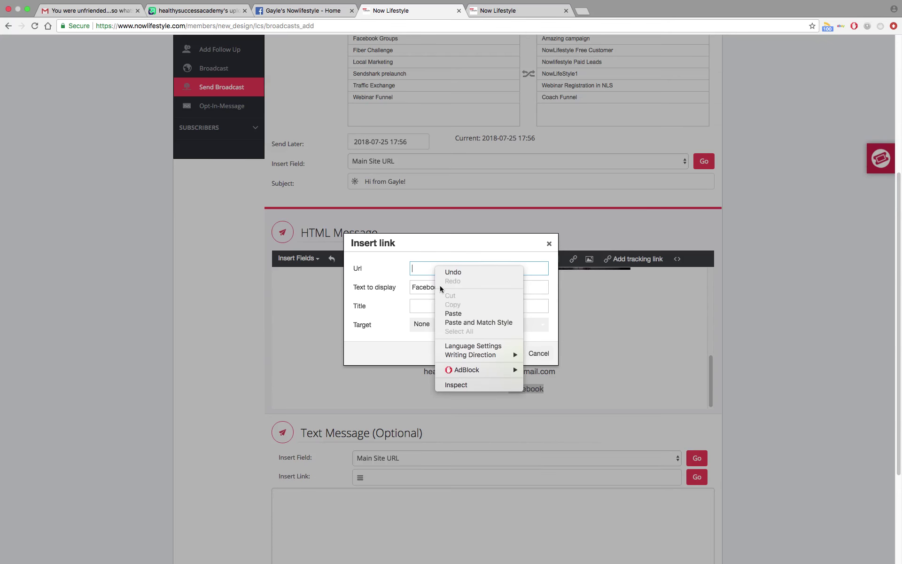
left_click(446, 312)
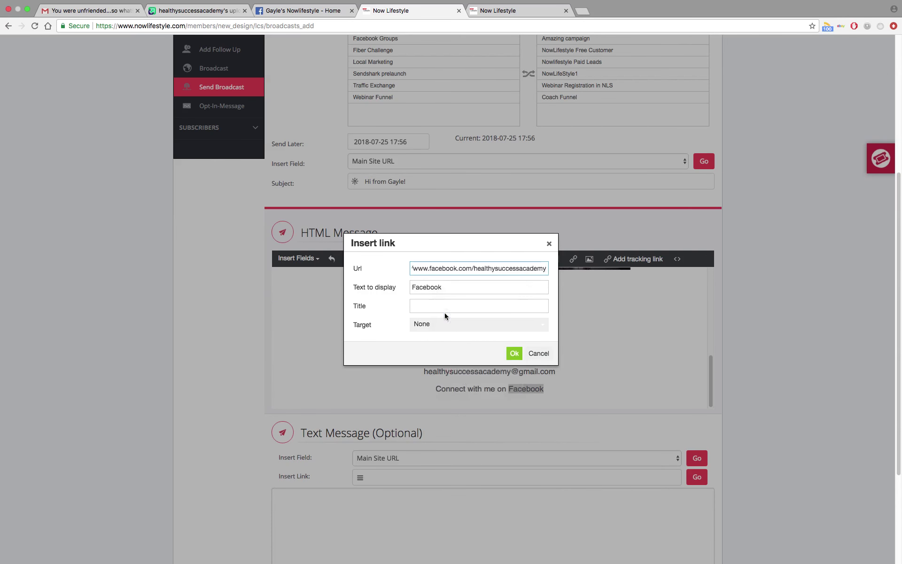
left_click(514, 353)
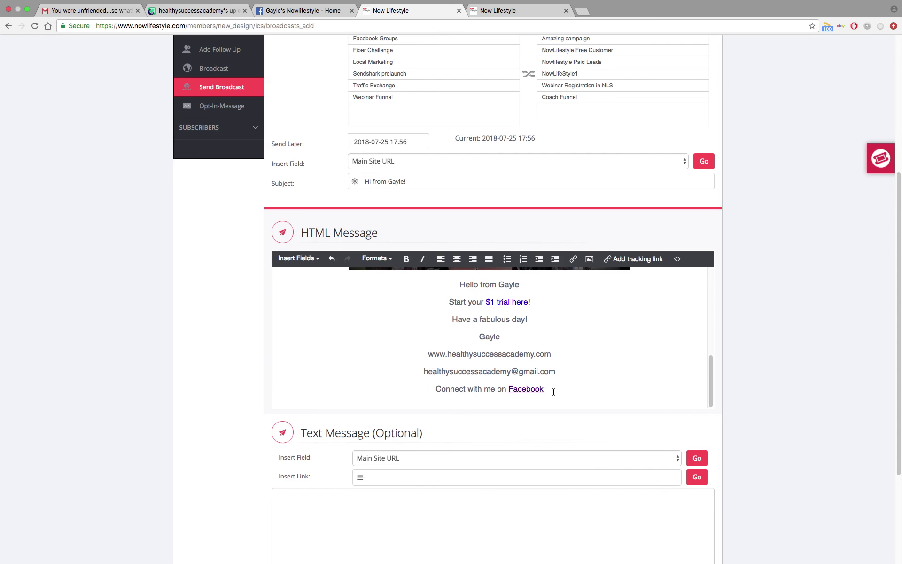
Add 'Connect with me on the Line app' and, on the next line, the sender's Line handle.
key("Return")
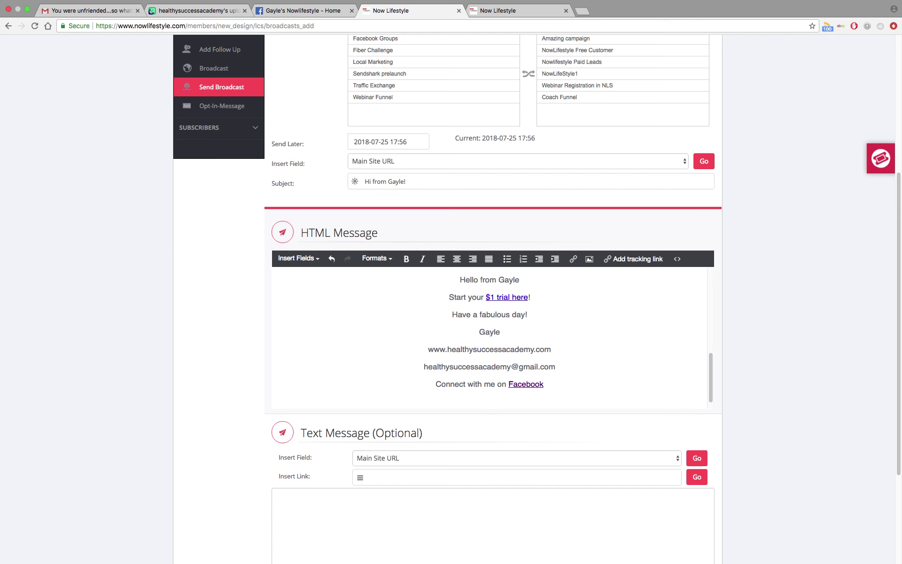
type("Connect with me on the Line app")
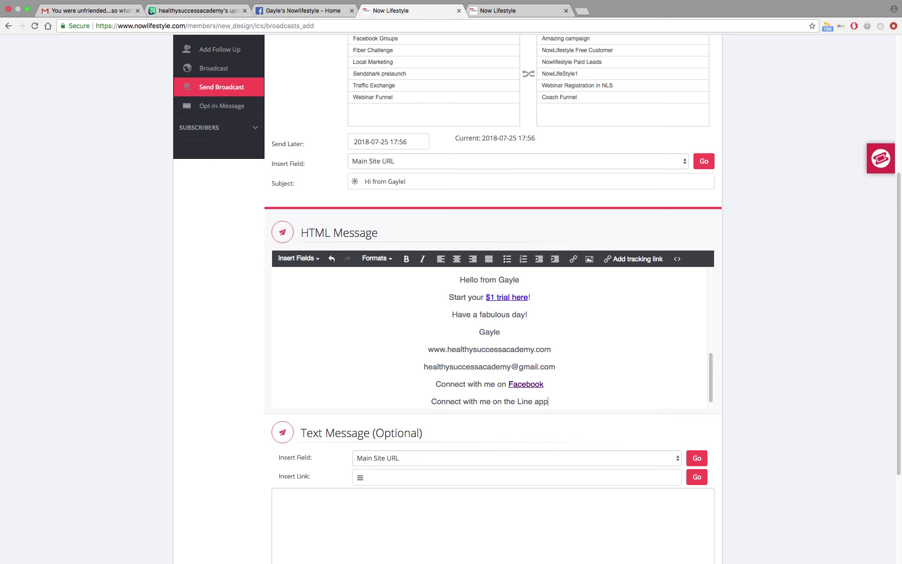
key("Return")
type("@")
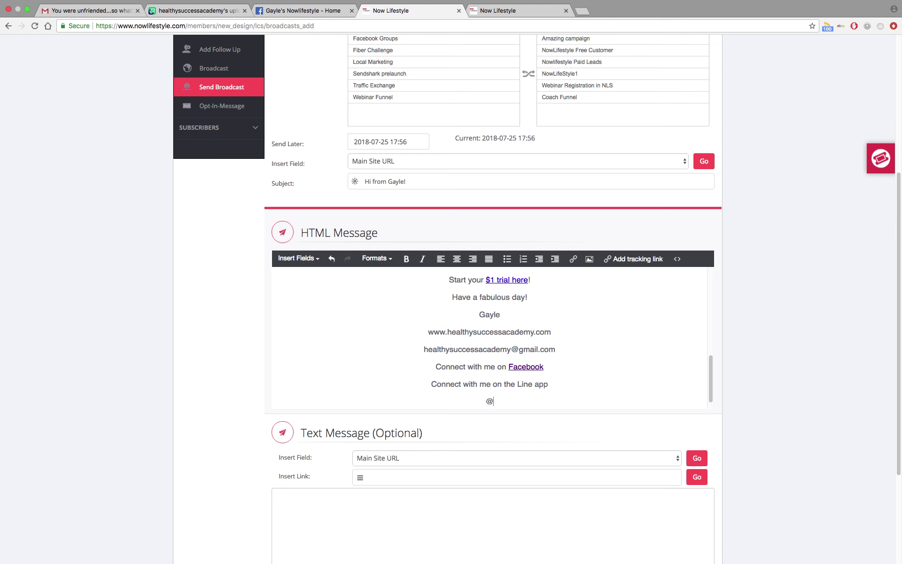
type("healthysuccessacademy")
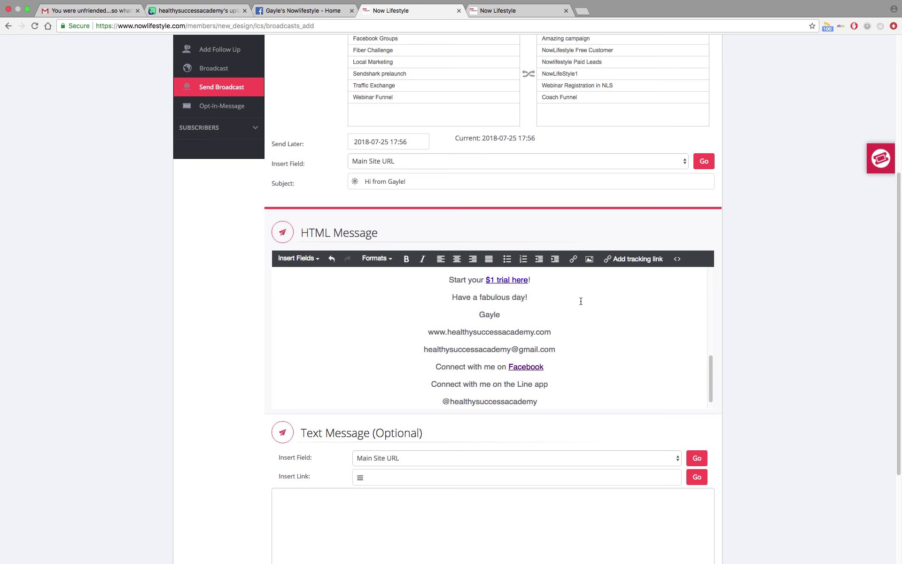
scroll(582, 302, "up", 10)
scroll(640, 300, "down", 5)
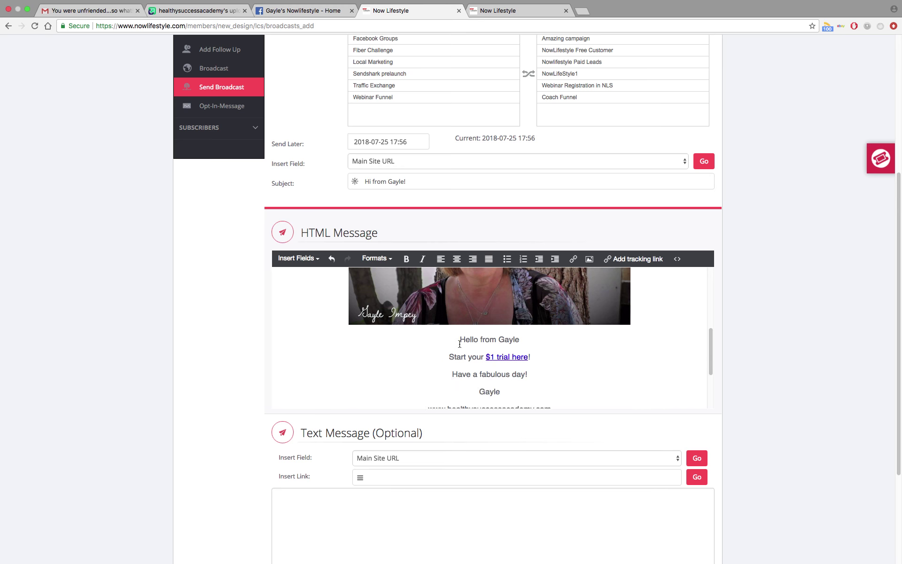
Copy the HTML message text into the plain-text Text Message box.
mouse_move(459, 339)
left_mouse_down()
mouse_move(555, 351)
mouse_move(560, 416)
mouse_move(528, 392)
left_mouse_up()
right_click(528, 393)
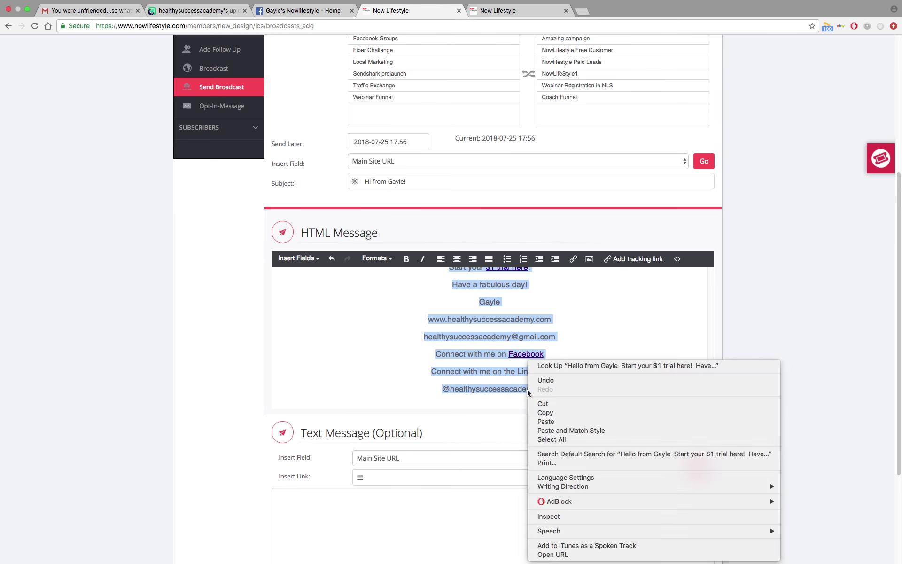
left_click(544, 412)
scroll(792, 320, "down", 5)
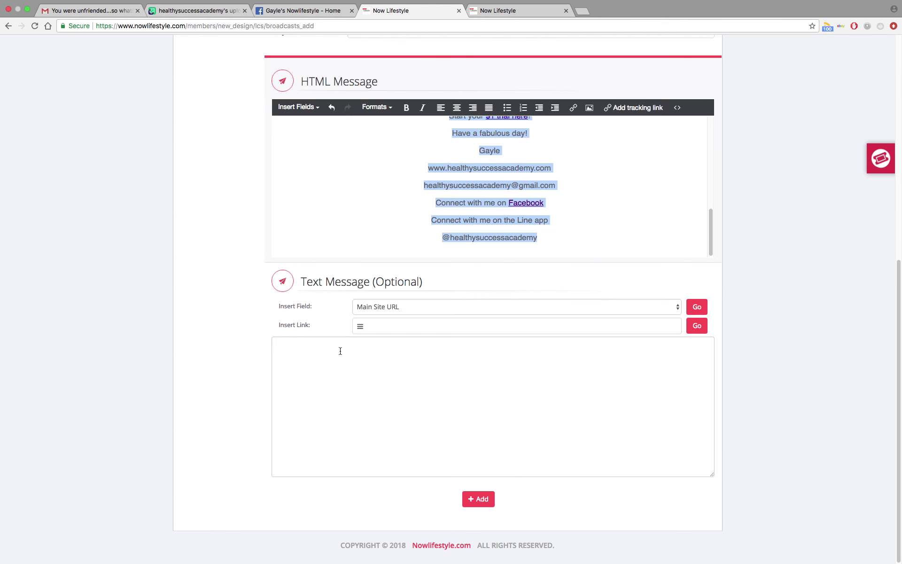
right_click(351, 348)
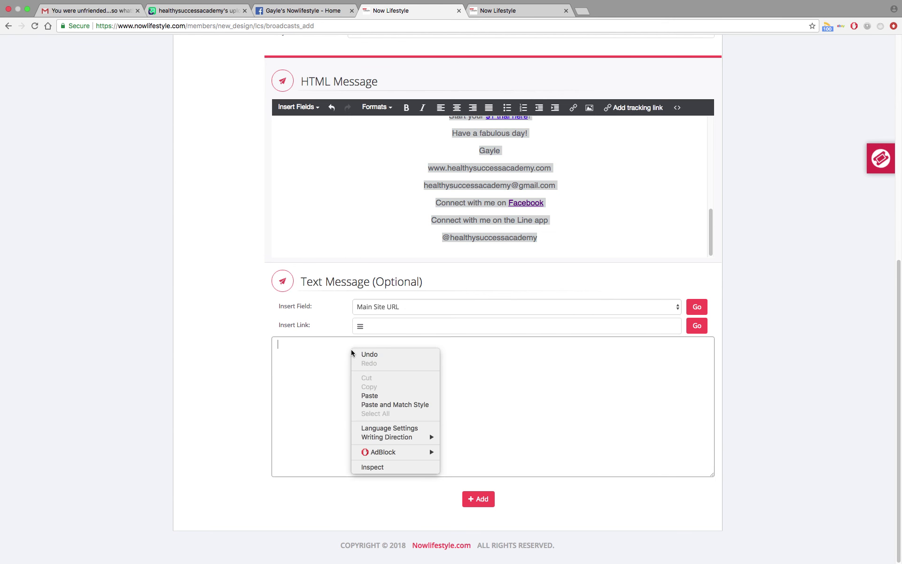
left_click(369, 396)
scroll(417, 396, "up", 3)
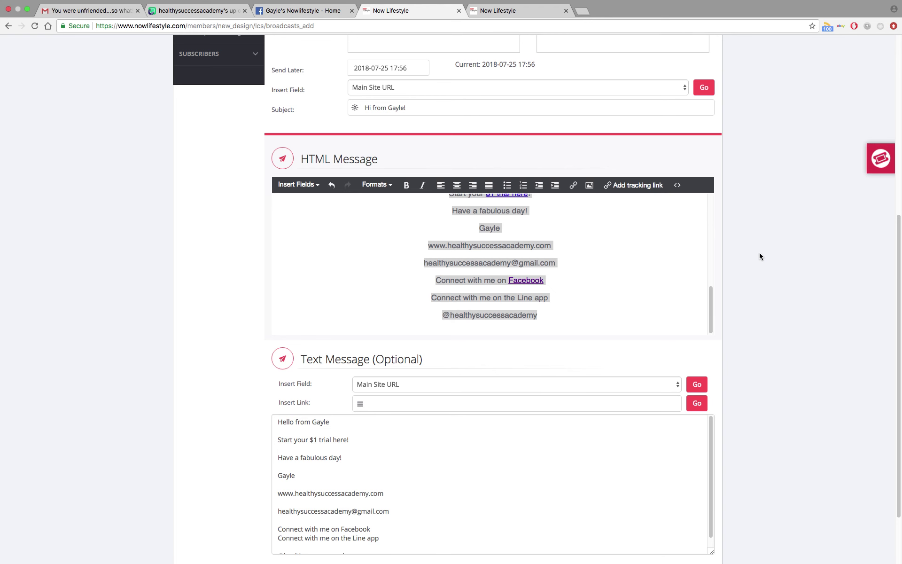
Review the broadcast form and save it as a pending broadcast with Add.
left_click(658, 260)
key("super+a")
left_click(750, 252)
scroll(747, 269, "down", 3)
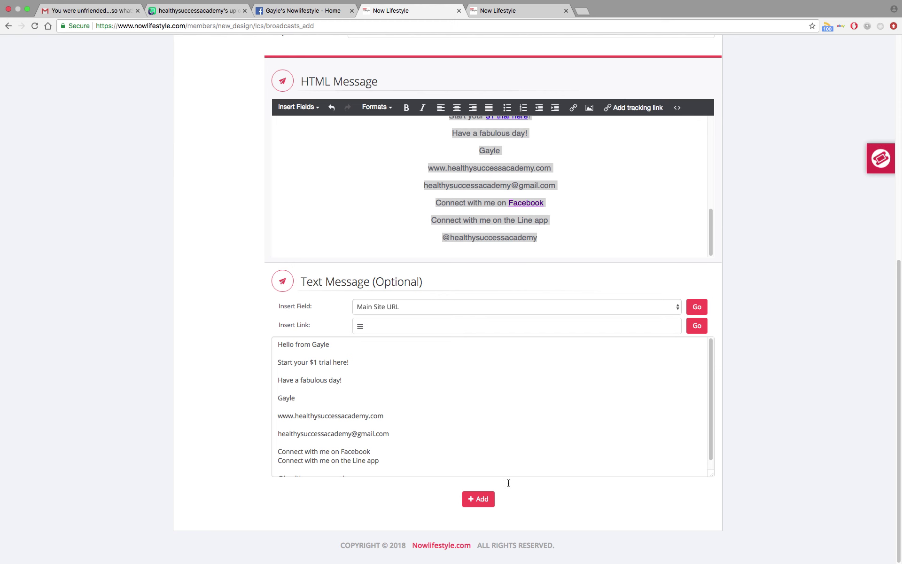
left_click(485, 503)
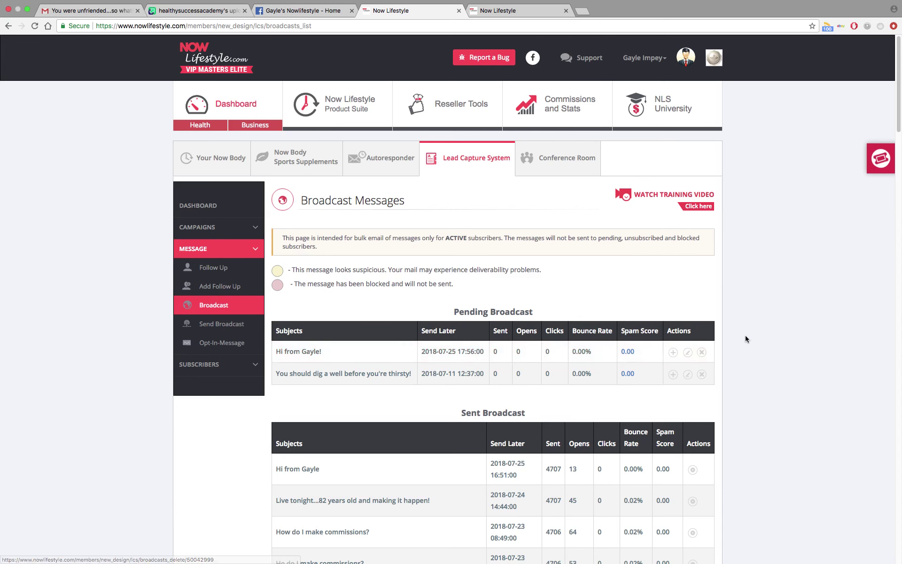
Scroll down past the Pending Broadcast table to view the Sent Broadcast list.
scroll(745, 334, "down", 3)
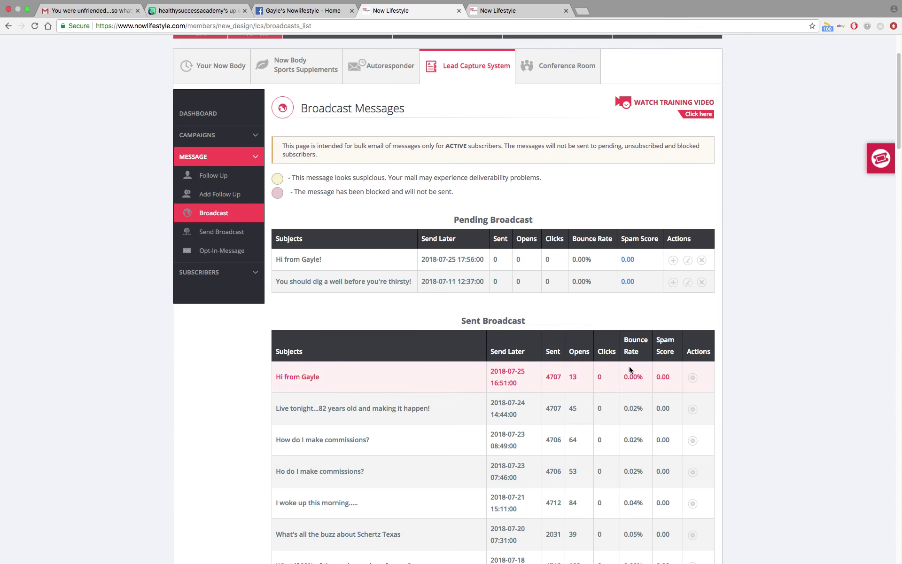
scroll(762, 315, "down", 20)
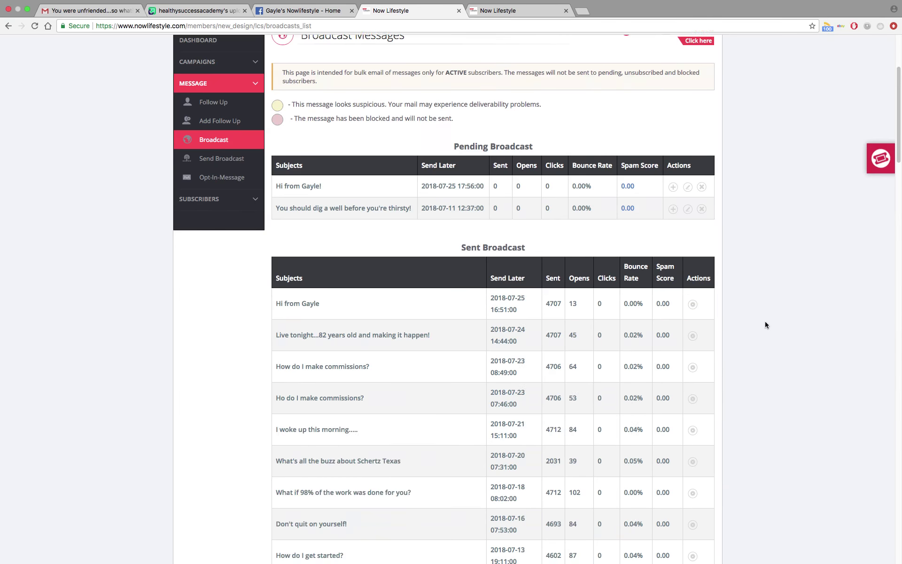
scroll(774, 376, "up", 20)
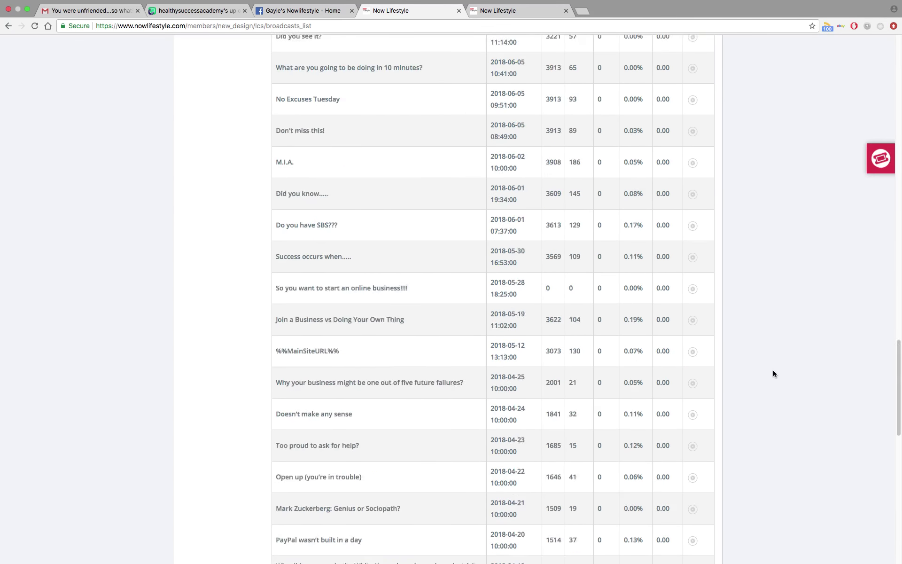
scroll(773, 351, "up", 8)
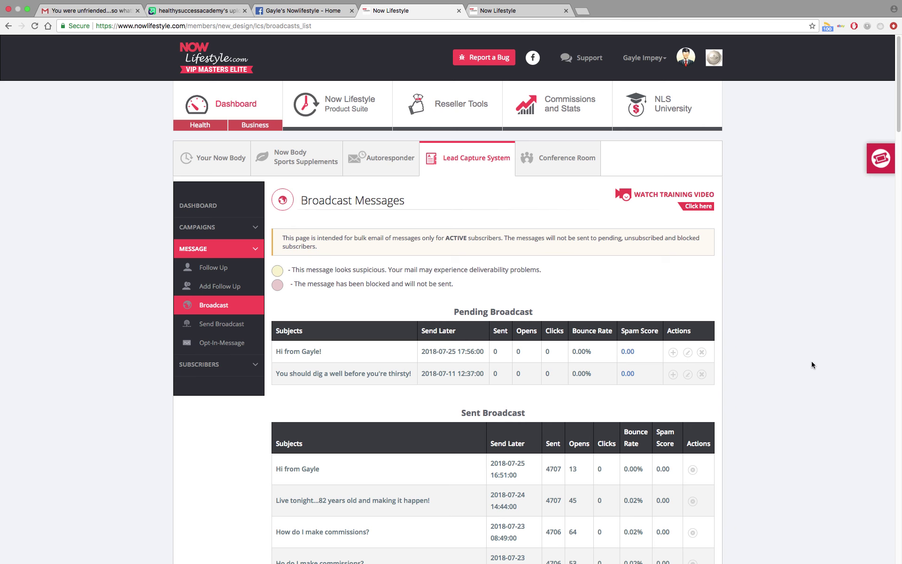
mouse_move(795, 5)
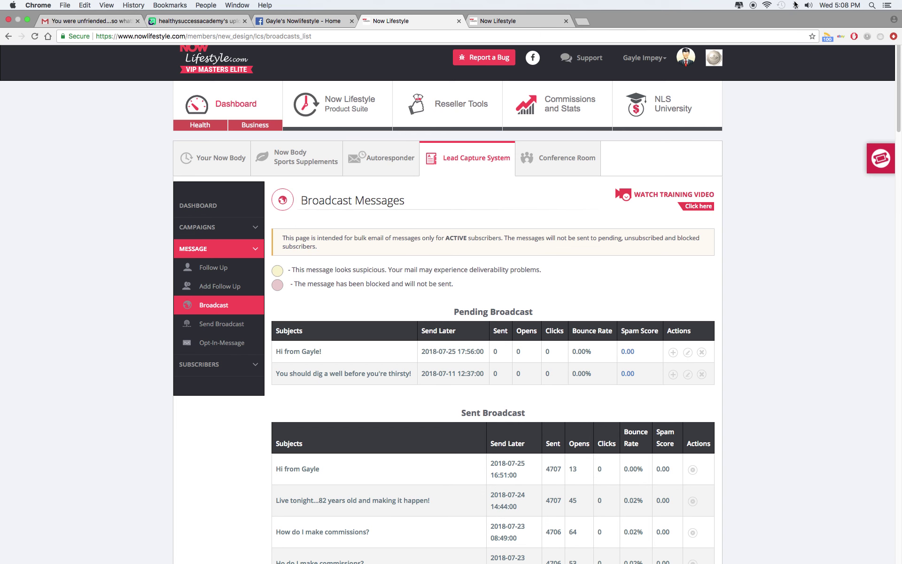